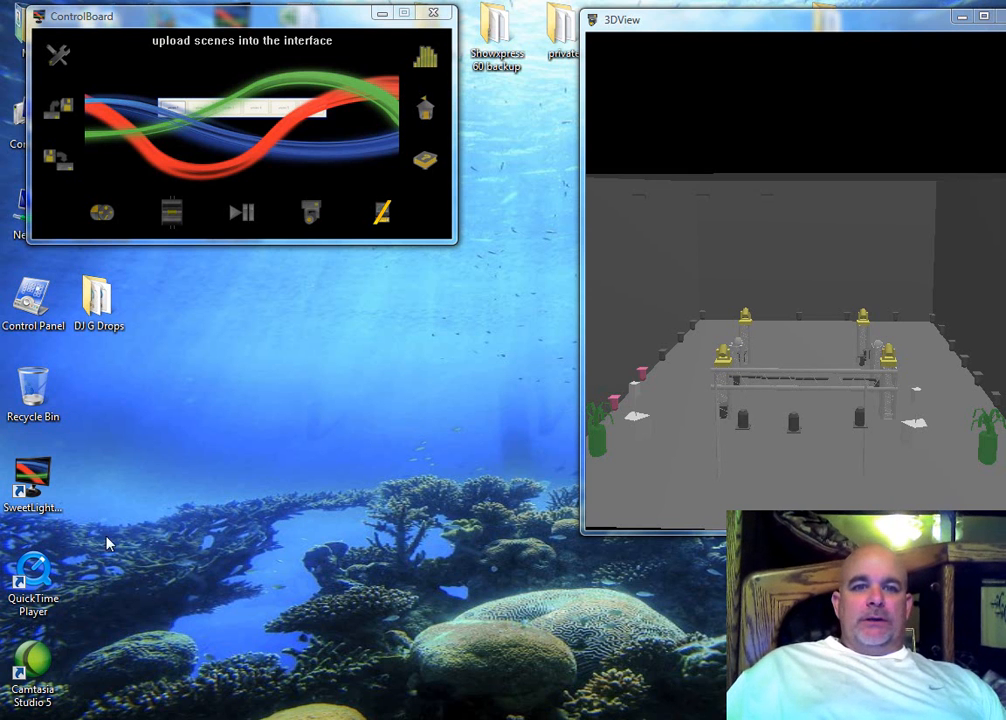
- Open the scene editor, select the All Par Cans group and launch the effect Generator for it
mouse_move(112, 218)
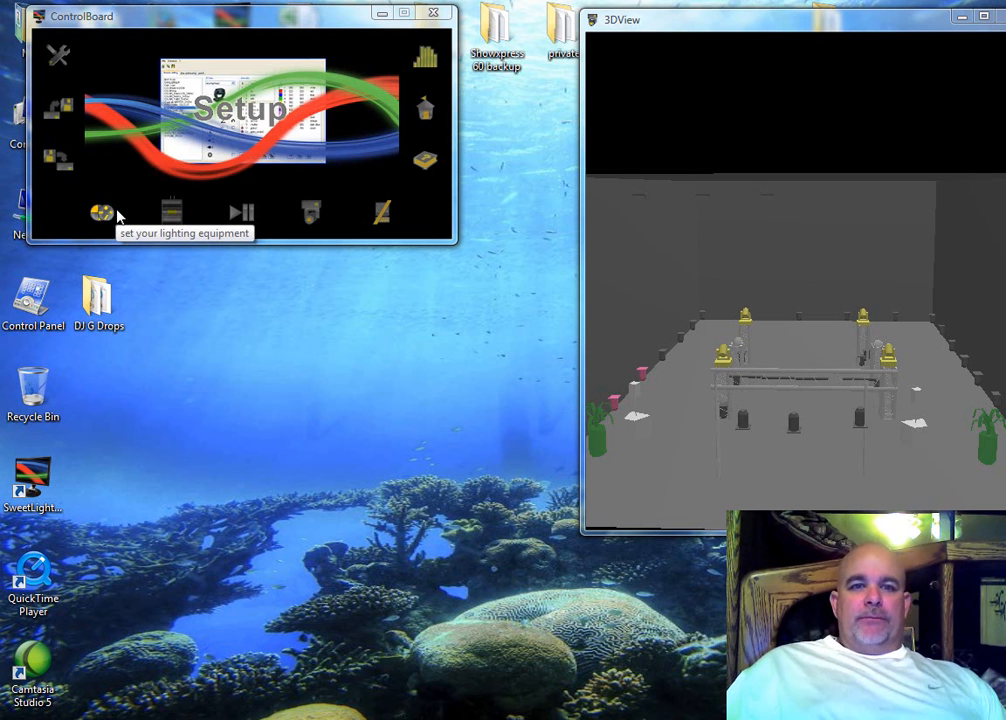
left_click(172, 216)
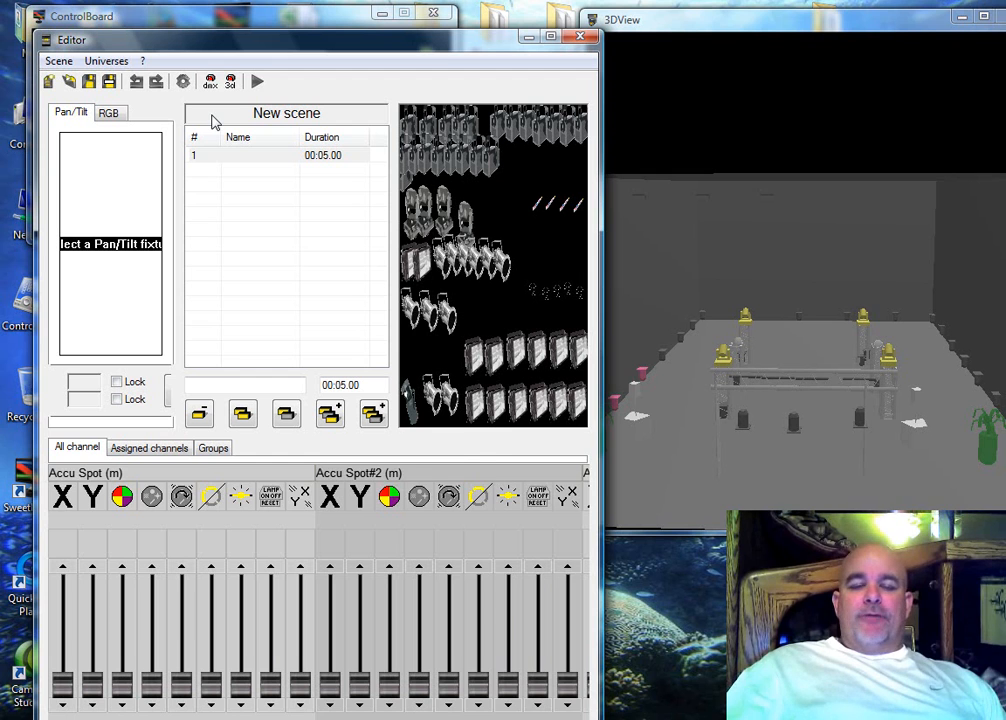
key("p")
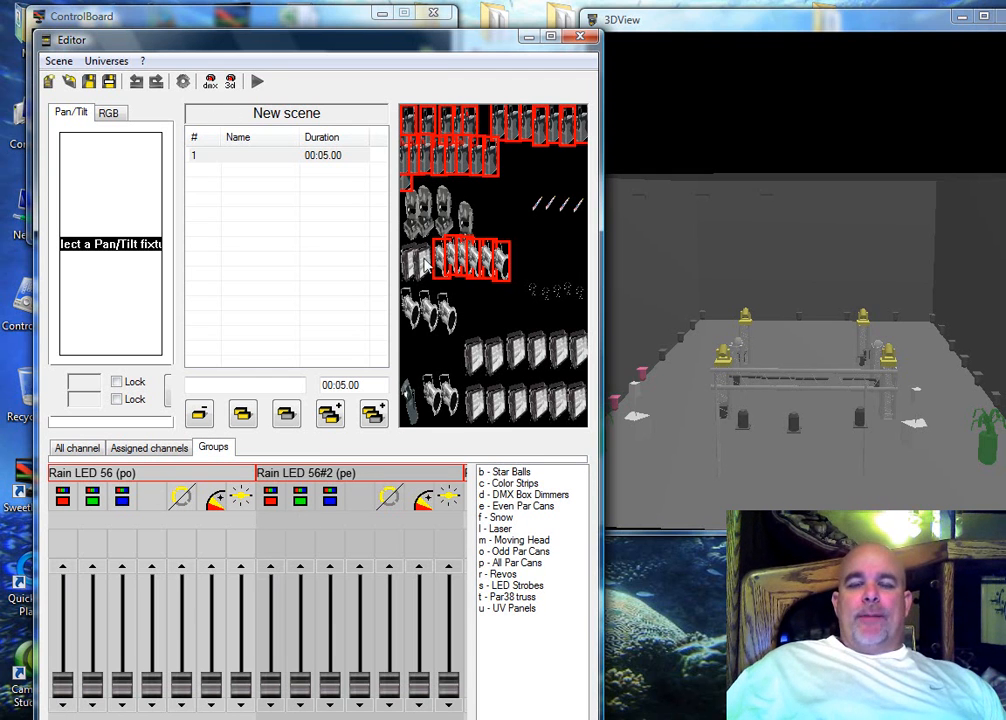
left_click(183, 84)
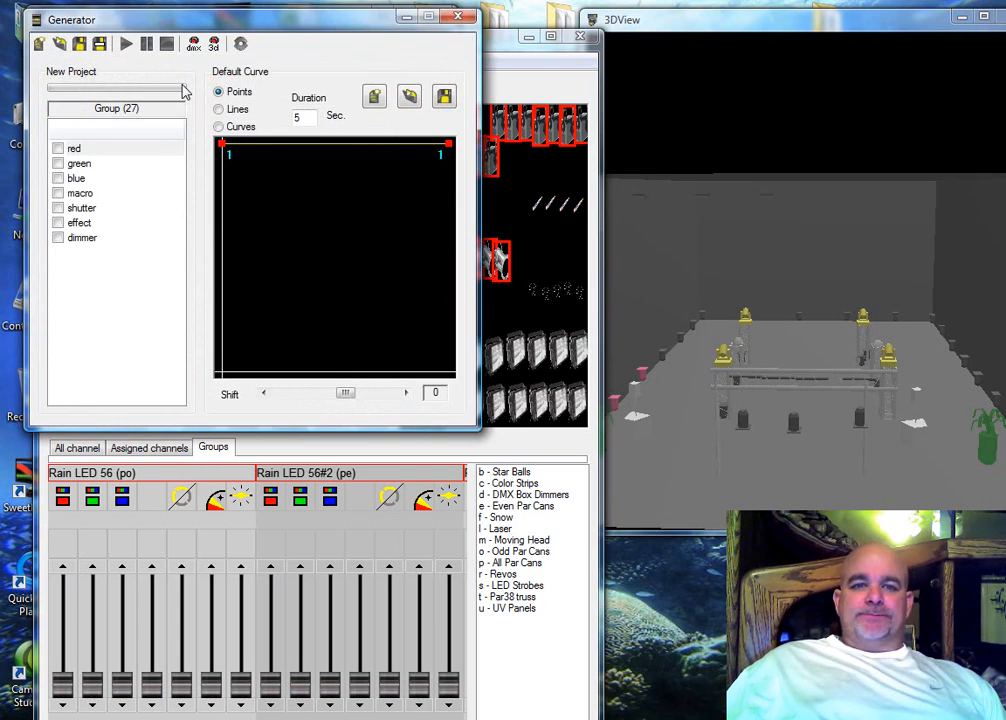
- Lower the default curve's level to 140, check both end points, and raise it back to 255
mouse_move(221, 146)
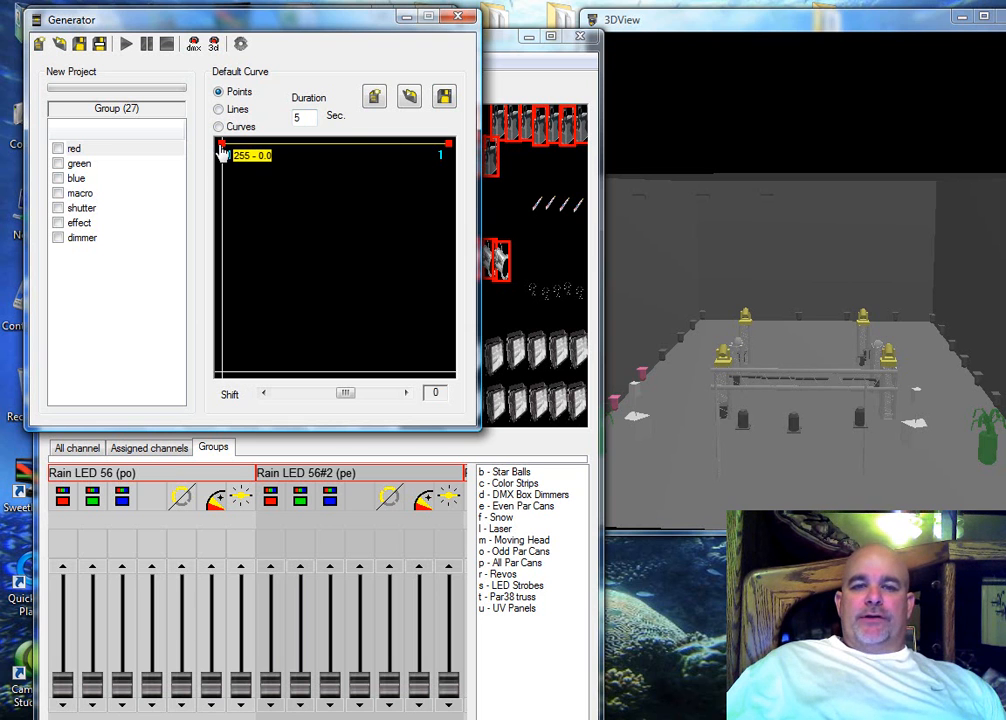
left_click_drag(221, 152, 233, 257)
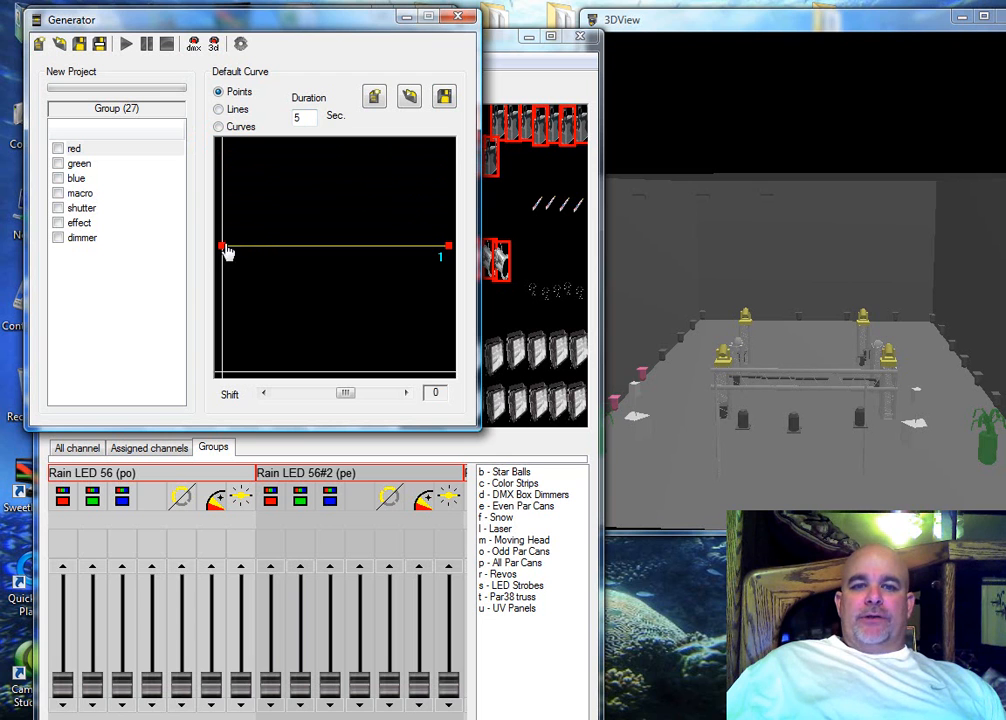
mouse_move(223, 252)
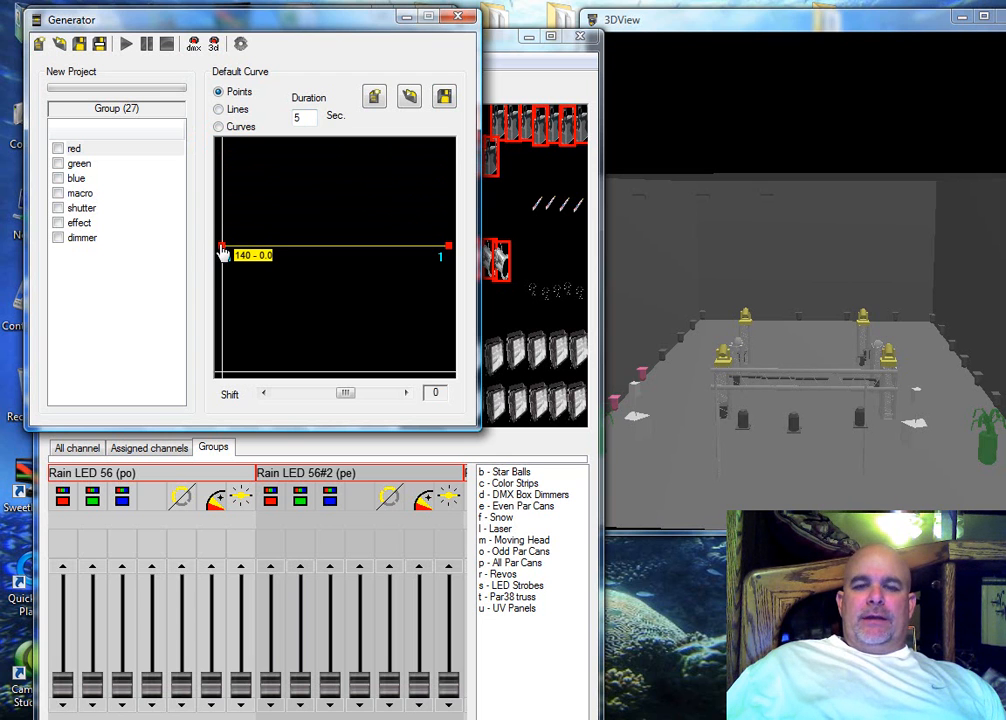
left_click(296, 115)
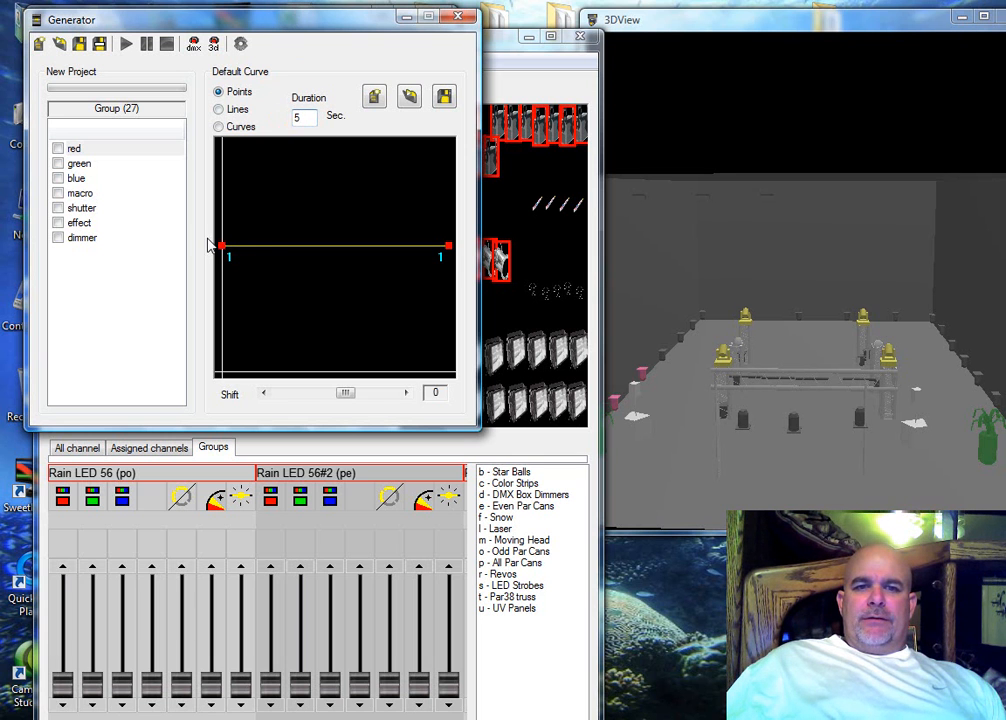
mouse_move(224, 257)
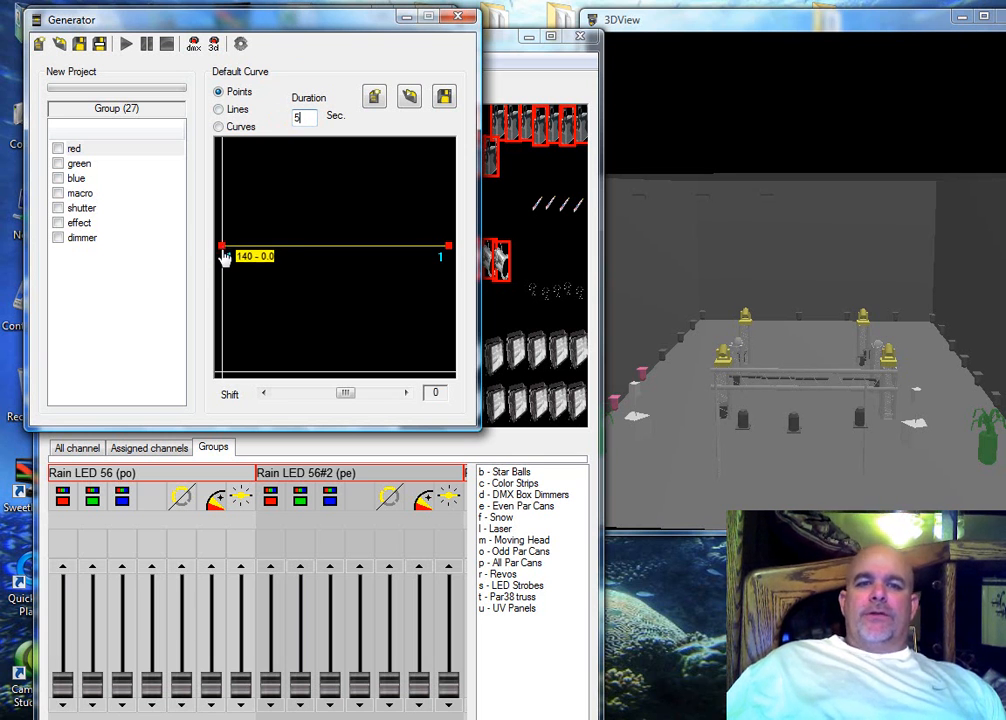
mouse_move(448, 252)
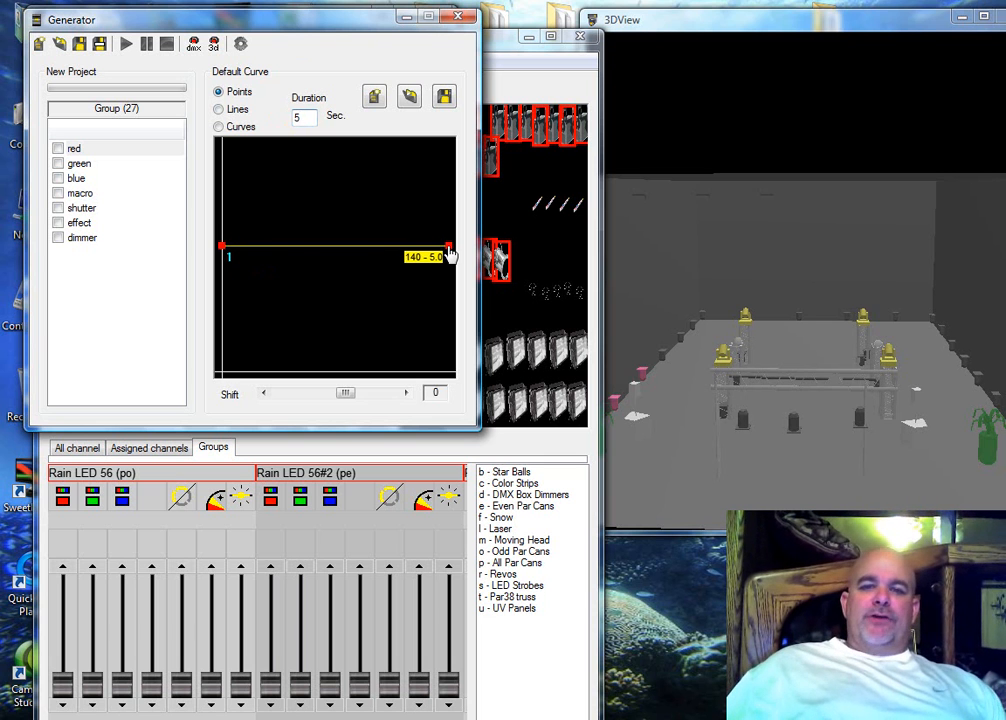
left_click_drag(222, 252, 227, 145)
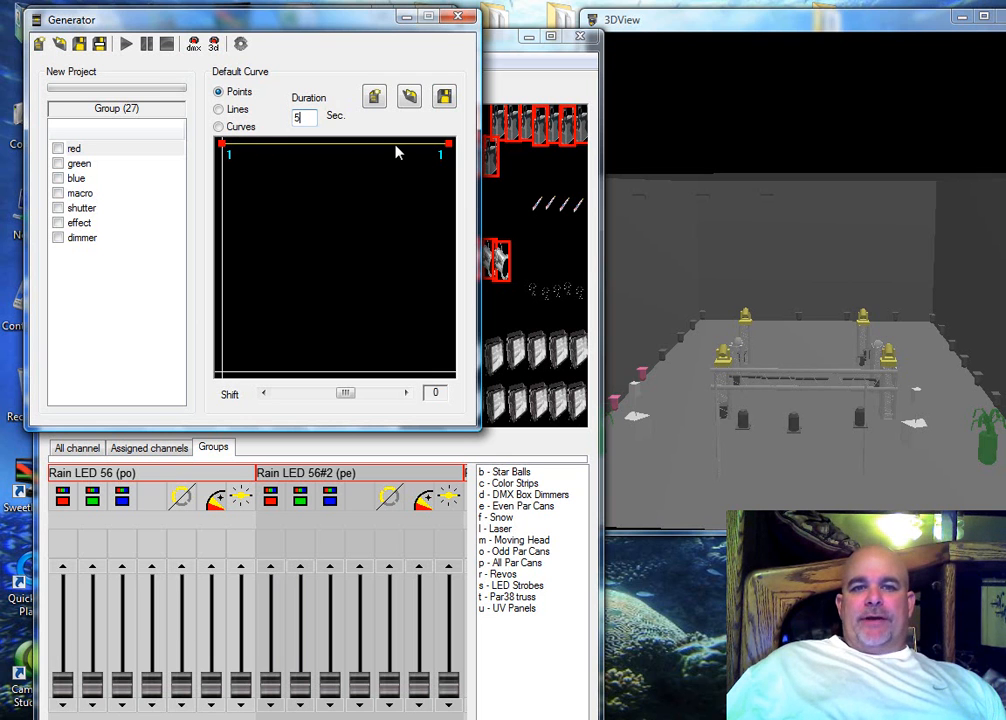
- Turn on 3D output in the Generator and enable the red and dimmer channels for the par cans
left_click(215, 50)
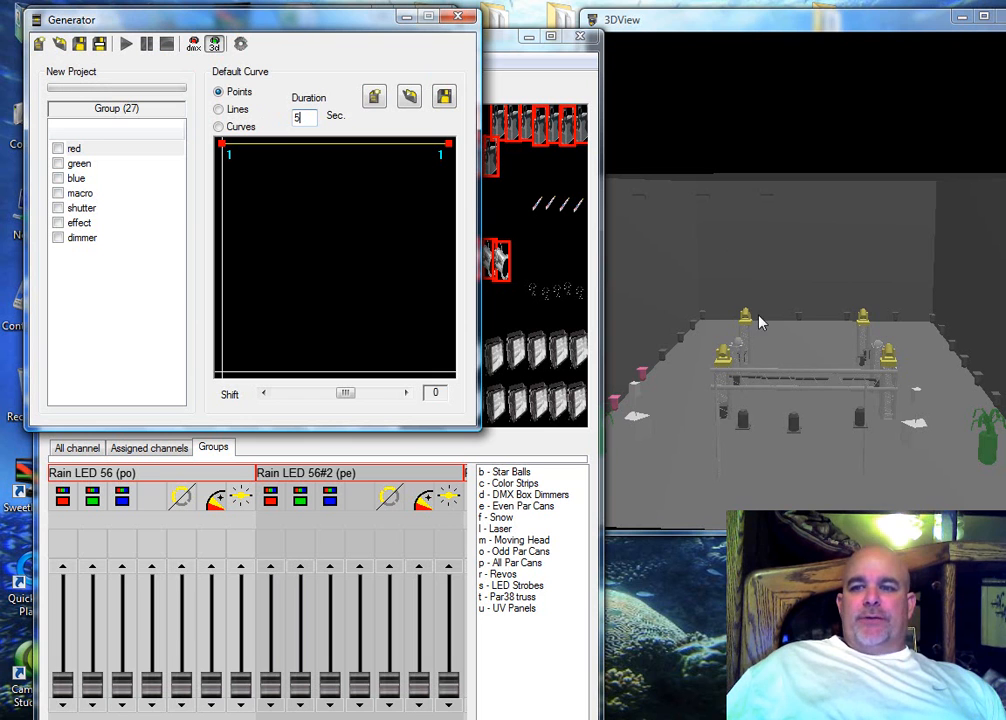
left_click(84, 132)
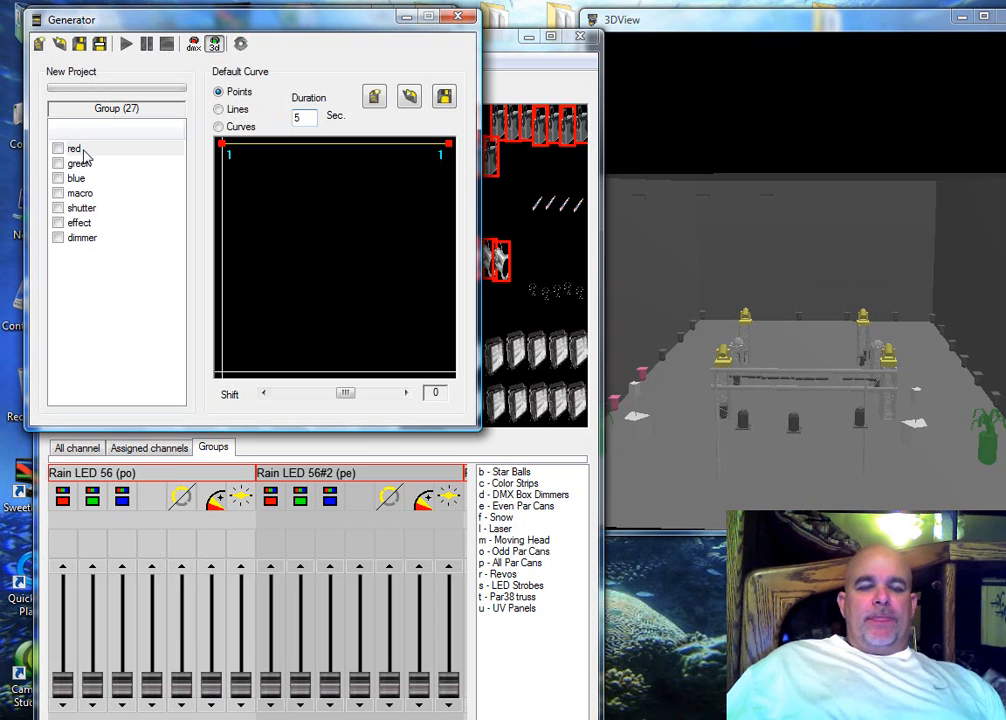
left_click(84, 150)
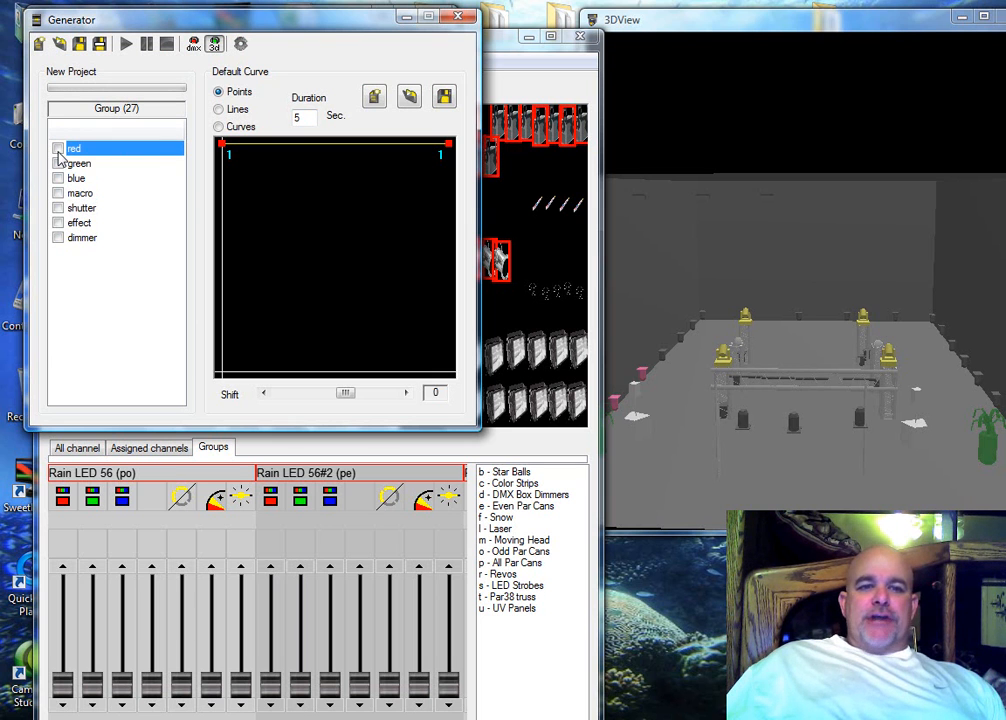
left_click(58, 149)
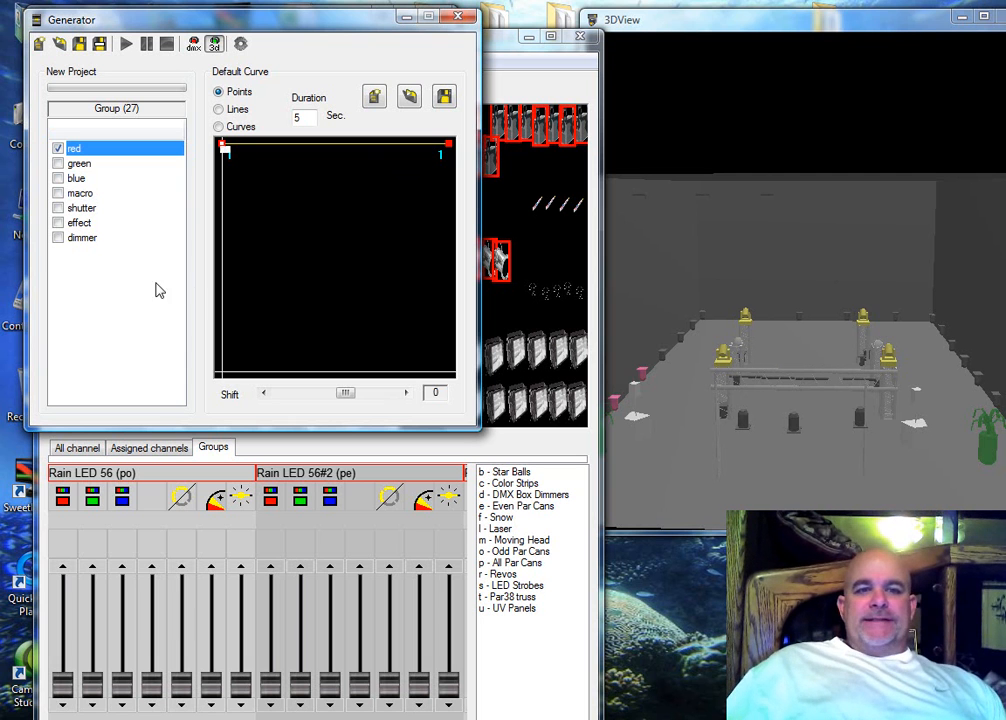
left_click(57, 239)
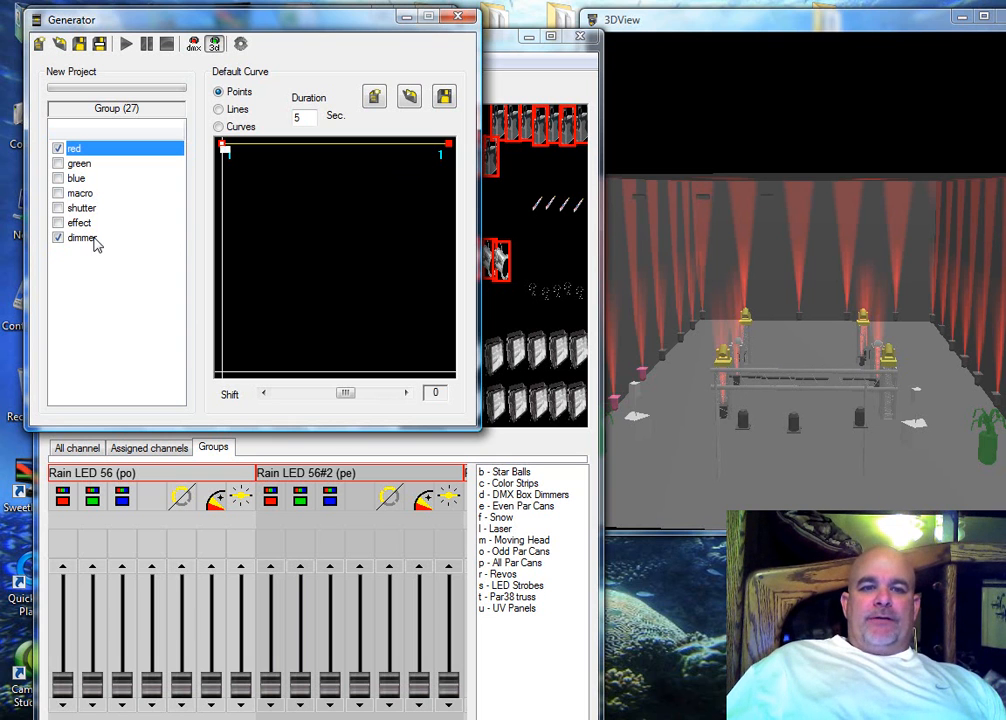
- Adjust the dimmer curve and the red curve by their start points, ending both at the full level of 255
left_click(94, 241)
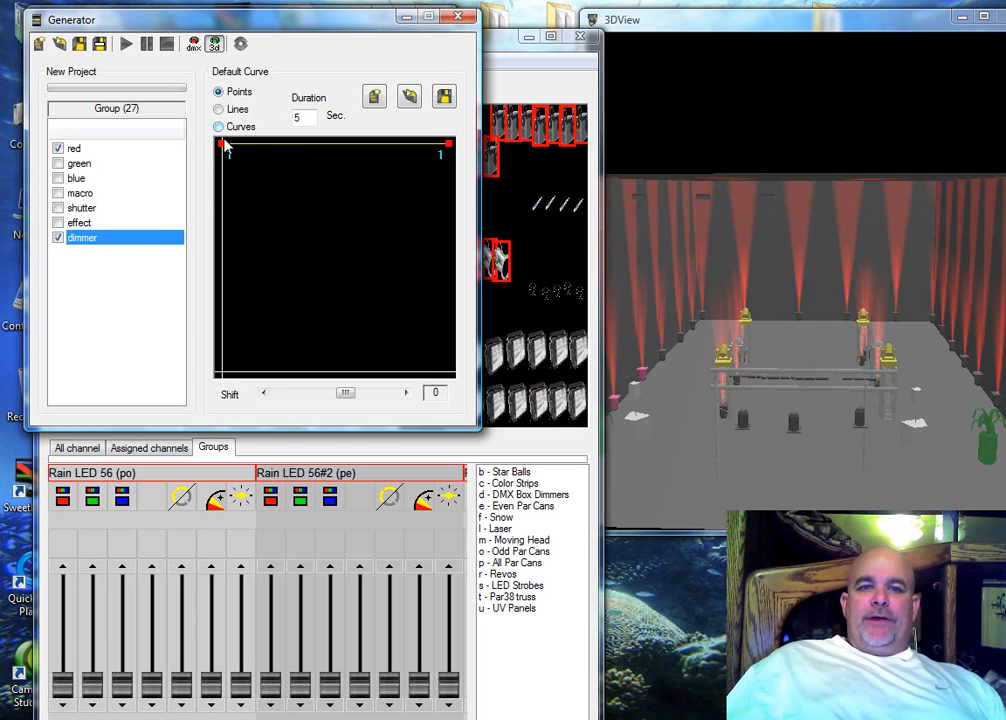
mouse_move(222, 146)
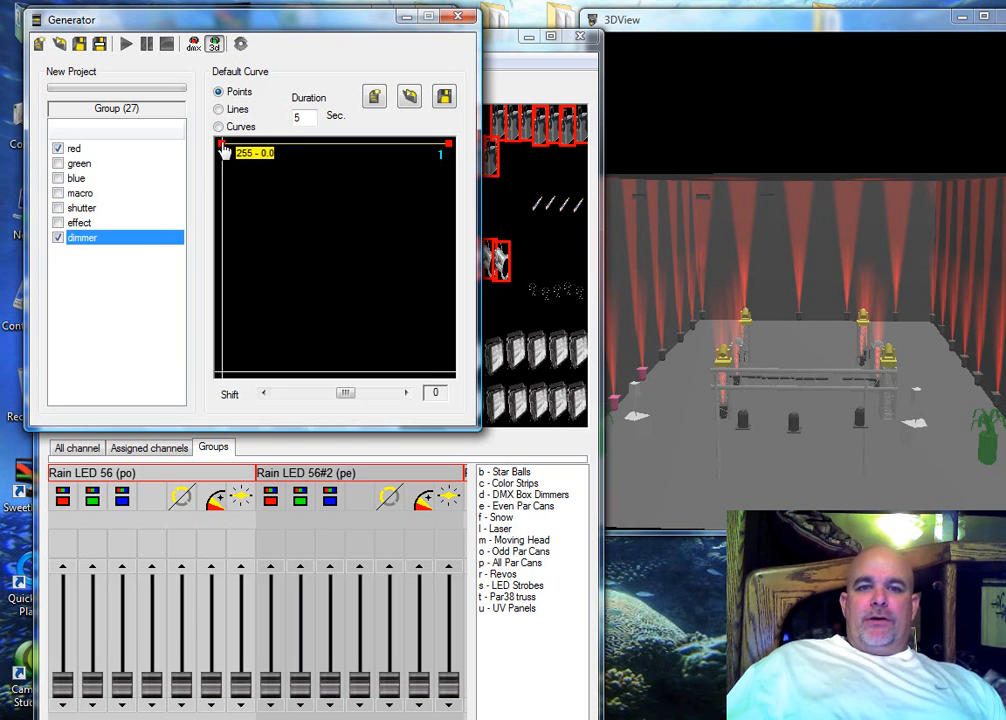
mouse_move(222, 146)
left_mouse_down()
mouse_move(227, 368)
mouse_move(230, 142)
left_mouse_up()
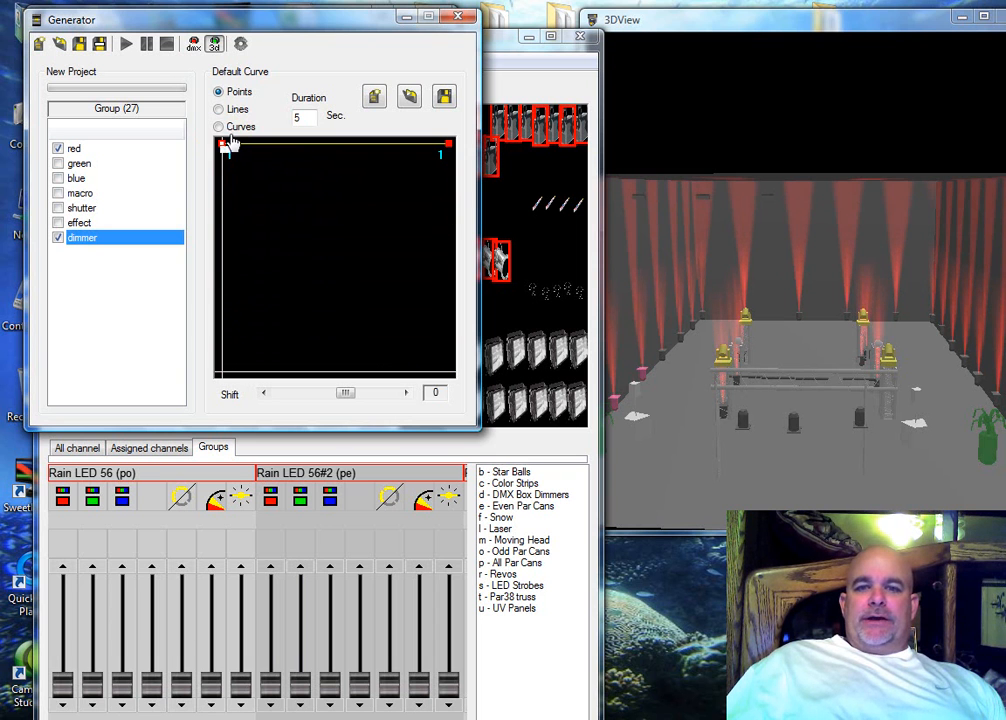
left_click(73, 149)
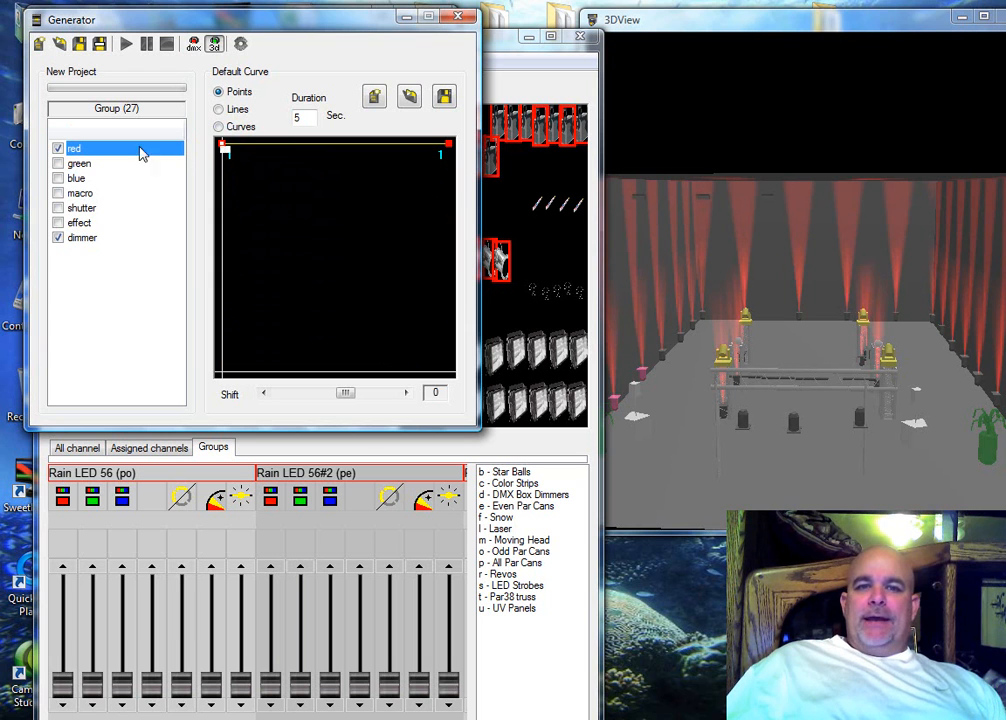
left_click_drag(227, 145, 241, 119)
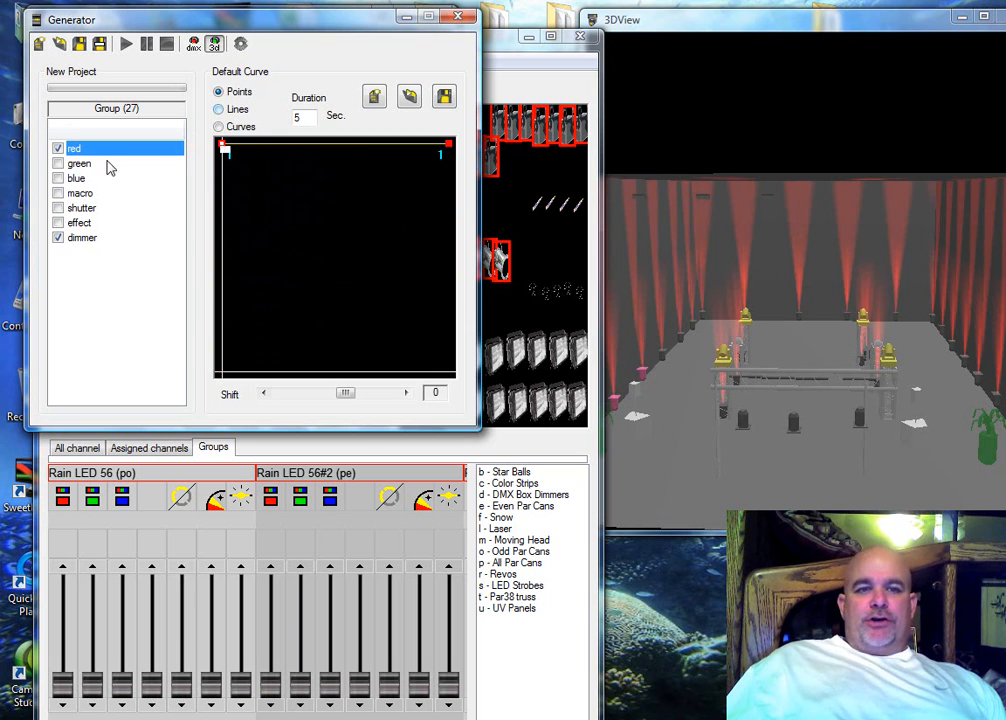
- Try mixing green with red by dropping the red curve to zero and back to full, ending with green disabled
left_click(58, 163)
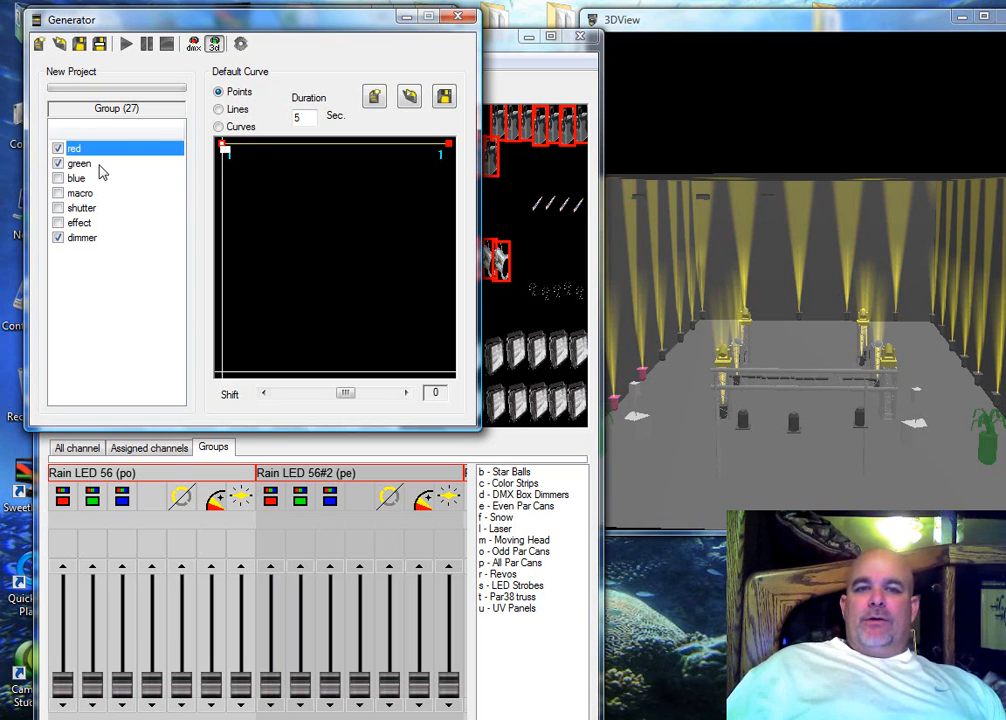
mouse_move(226, 152)
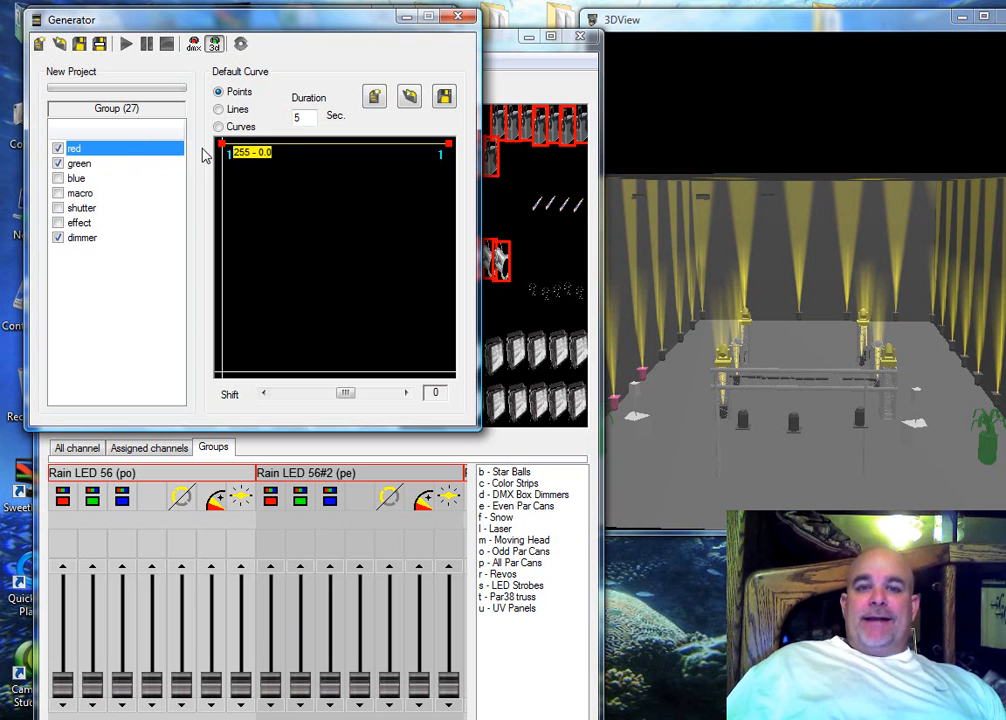
left_click_drag(222, 148, 250, 395)
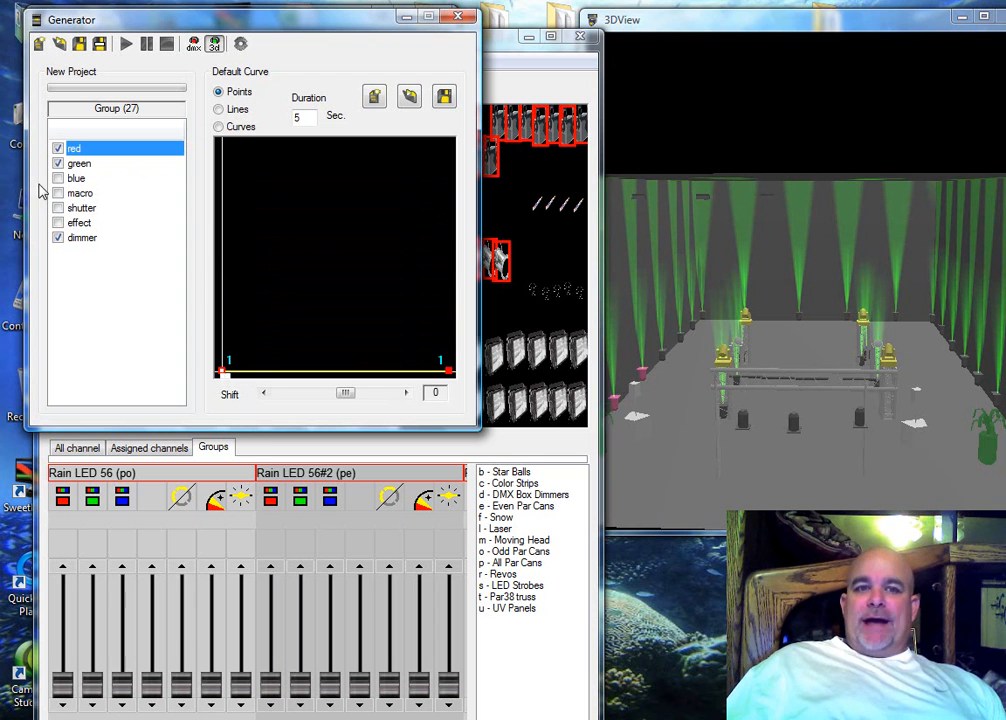
left_click(237, 360)
left_click_drag(222, 378, 245, 103)
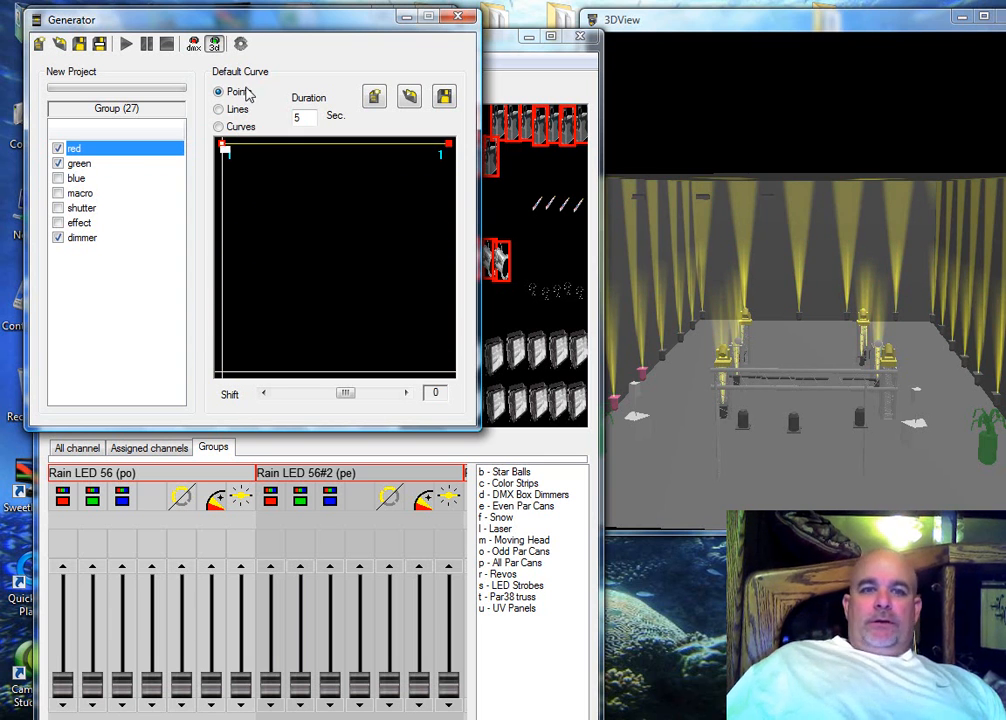
left_click(59, 166)
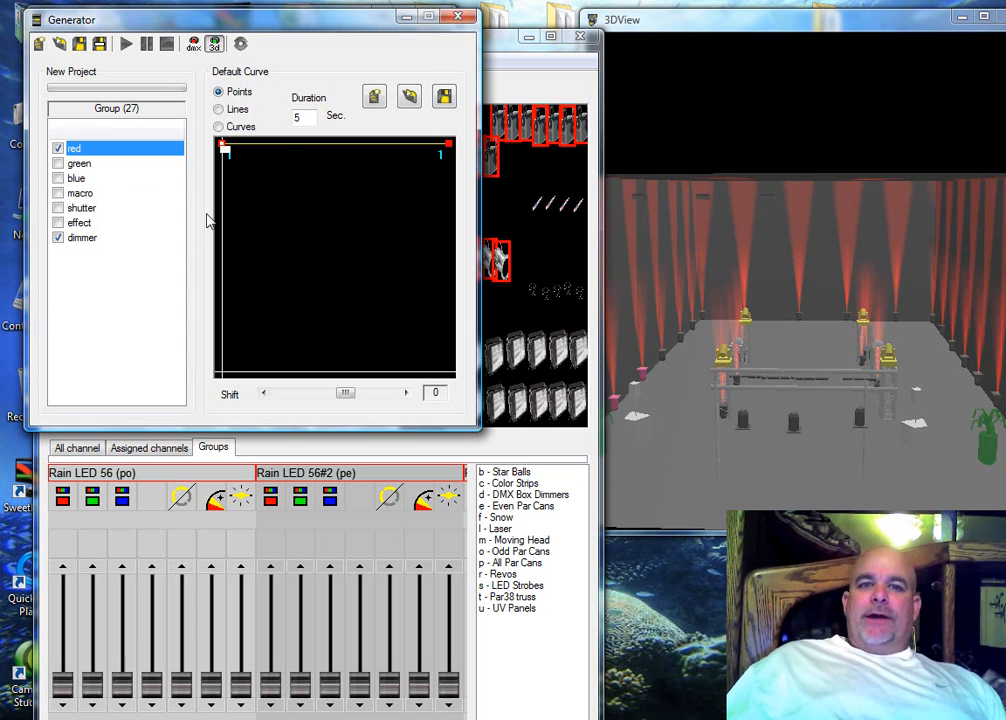
- Add a second point to the red curve and move it to zero level about midway through the duration
right_click(305, 150)
left_click(347, 155)
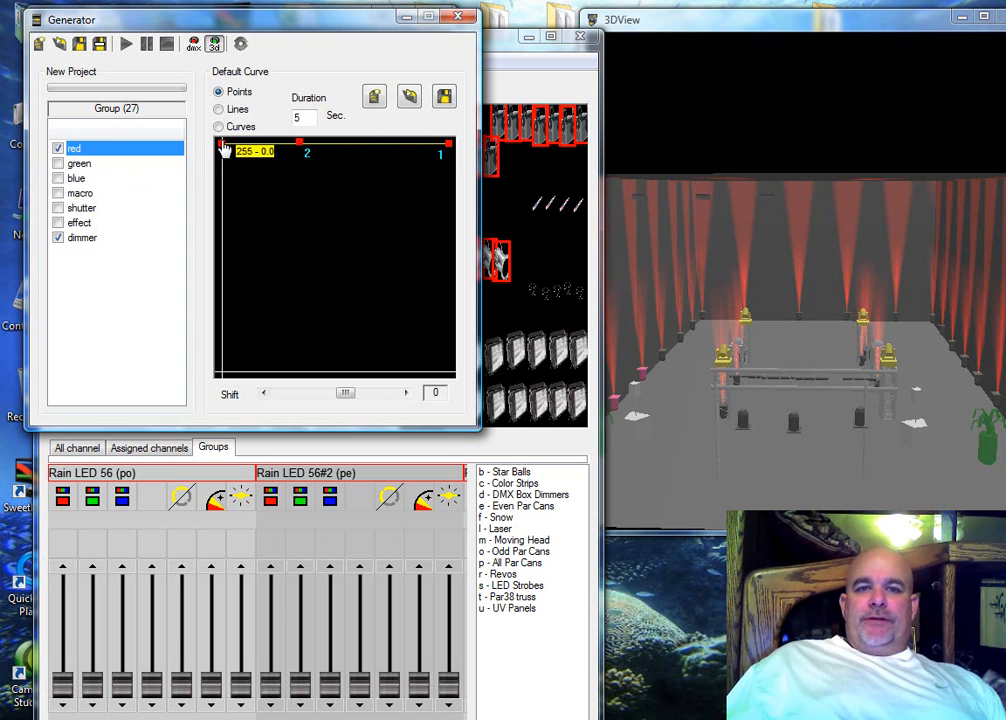
left_click_drag(300, 143, 343, 403)
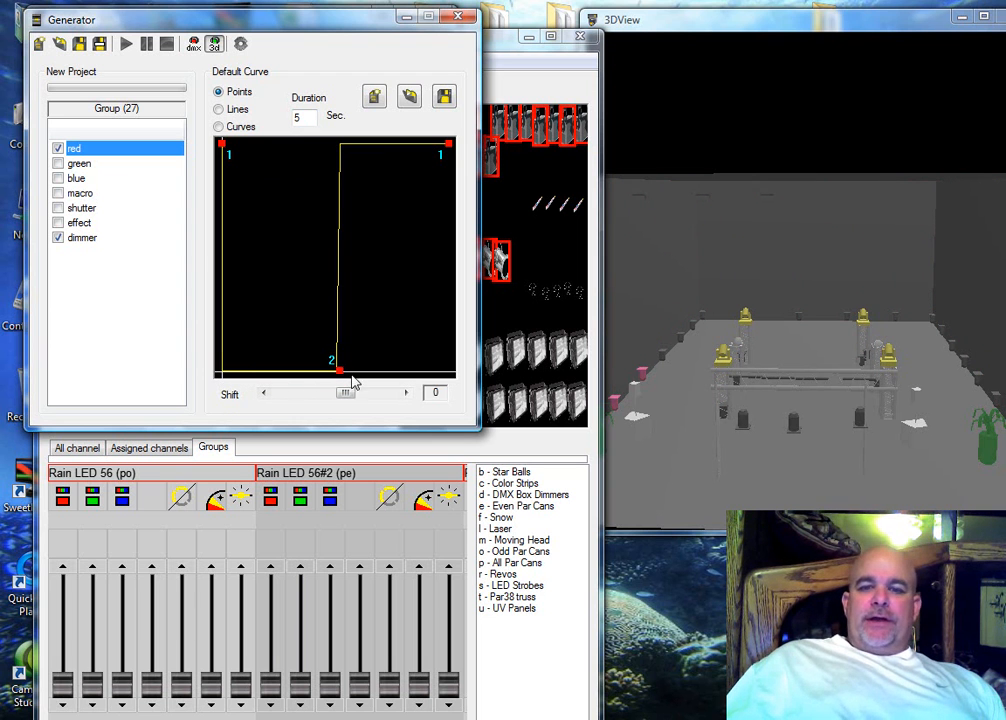
- Set the red curve's shift to 2 and play the effect
left_click_drag(352, 400, 406, 411)
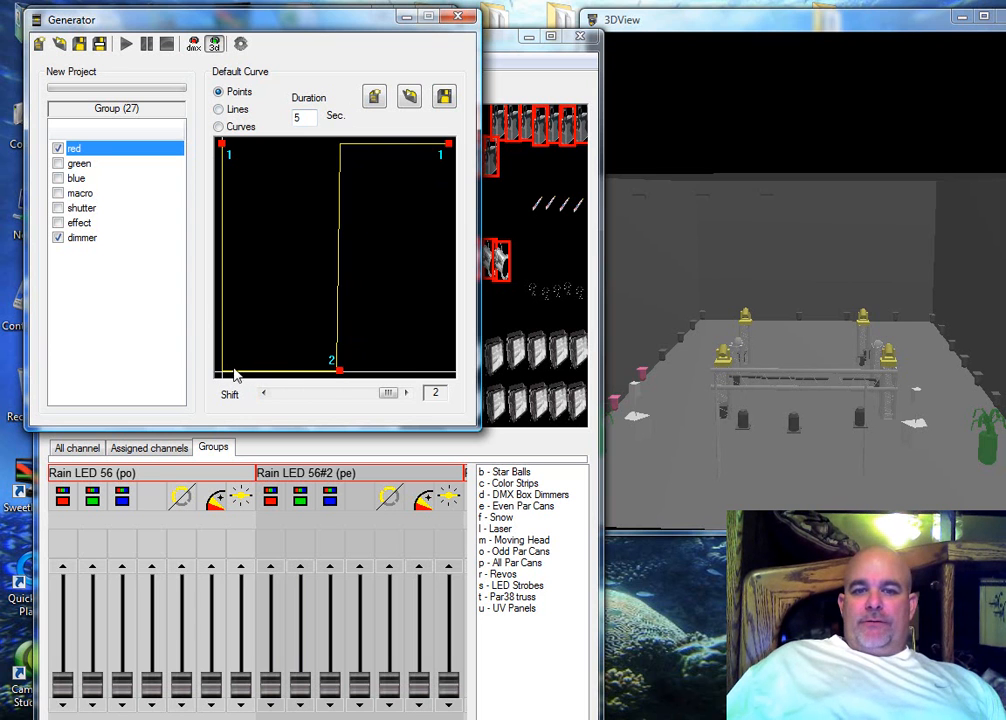
mouse_move(339, 380)
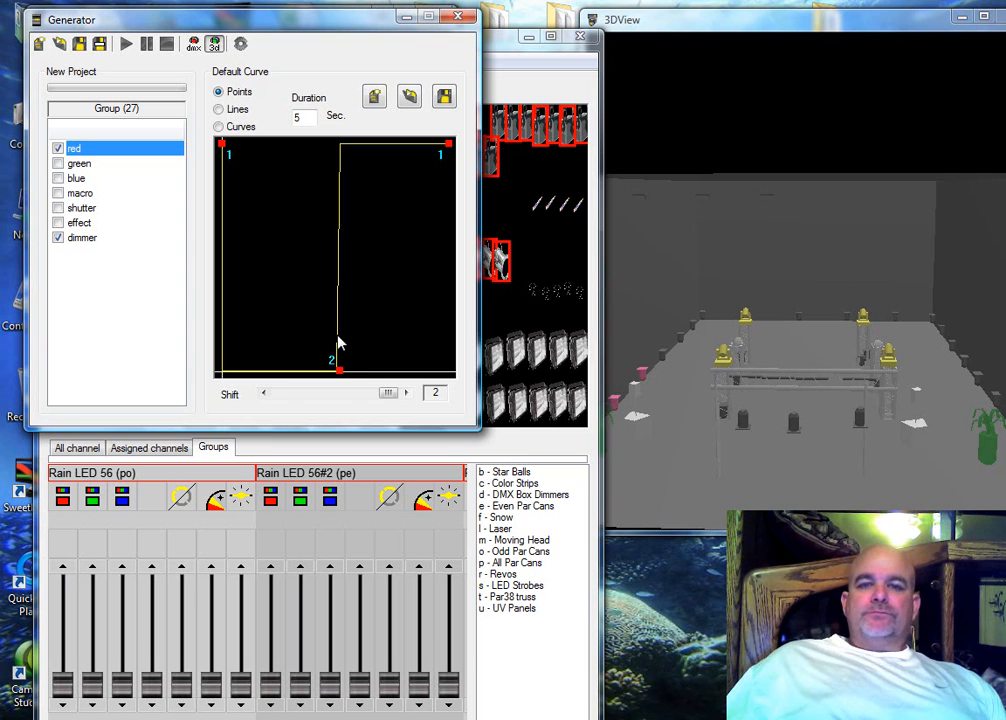
left_click(127, 45)
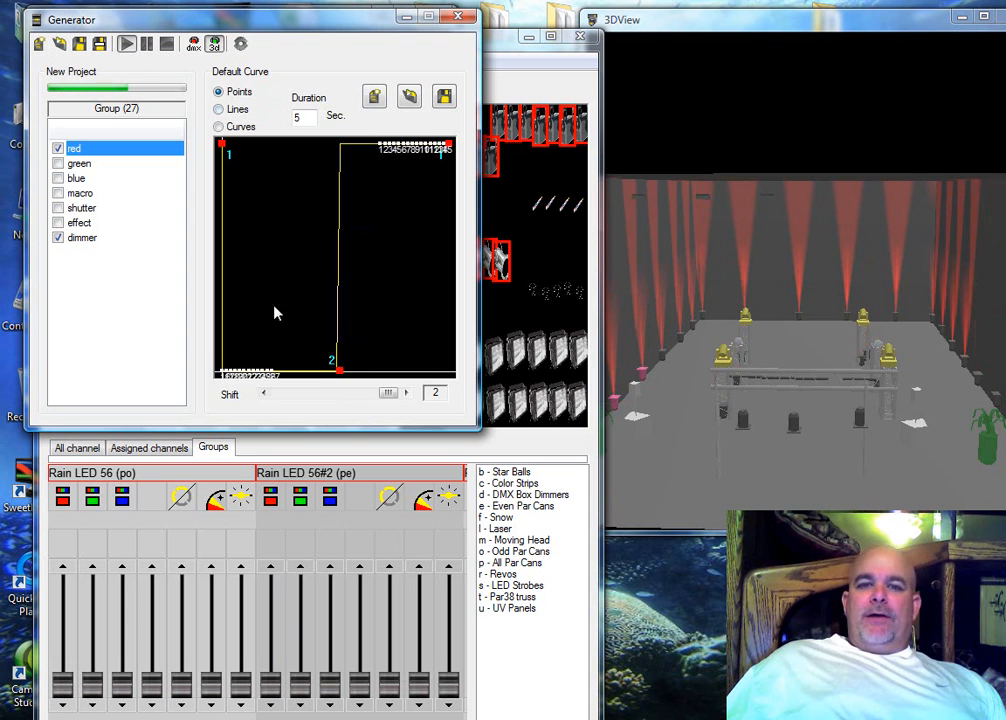
- Enable the green channel during playback and show the red channel's curve against the fixtures
left_click(64, 165)
left_click(58, 164)
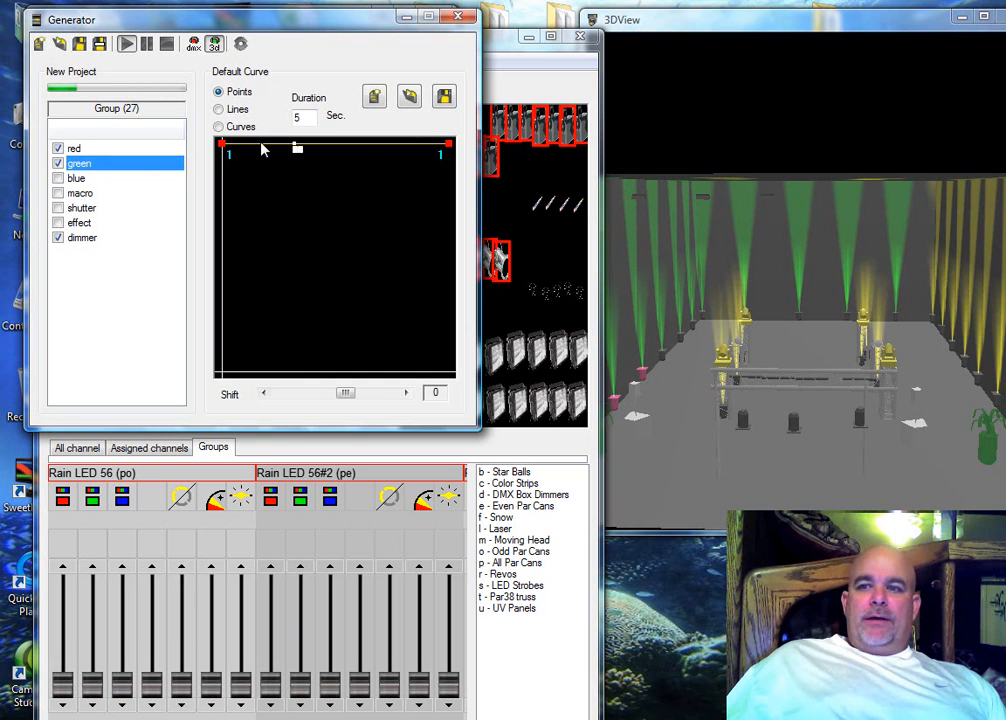
left_click(160, 149)
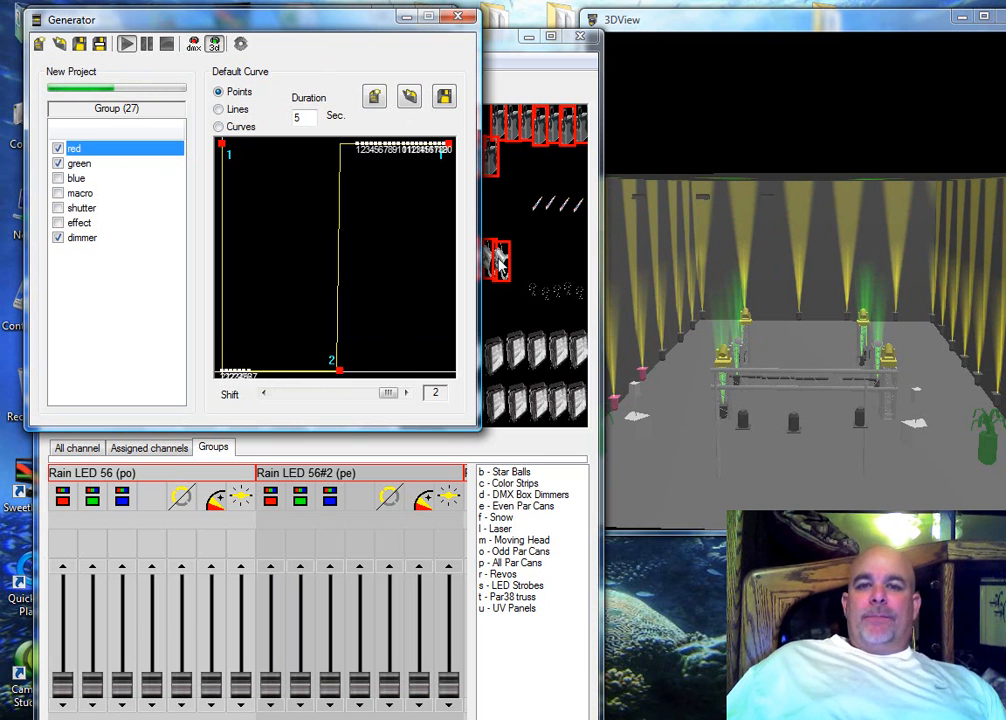
- Add two points along the green channel's curve at full level in the middle part of the duration
left_click(92, 164)
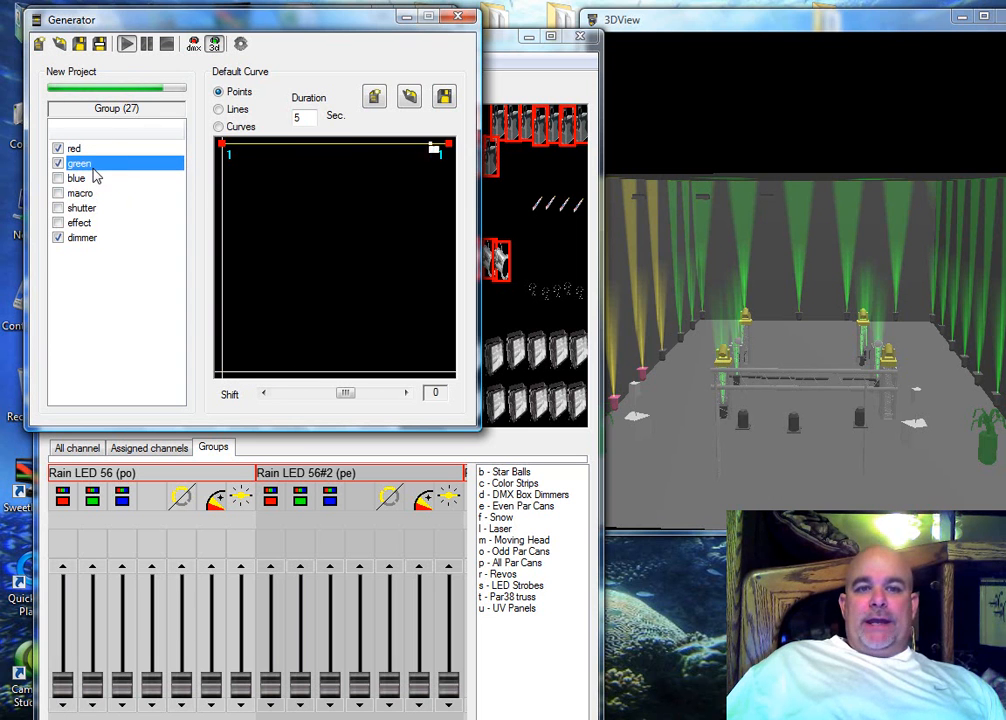
right_click(311, 147)
left_click(351, 157)
right_click(372, 147)
left_click(402, 154)
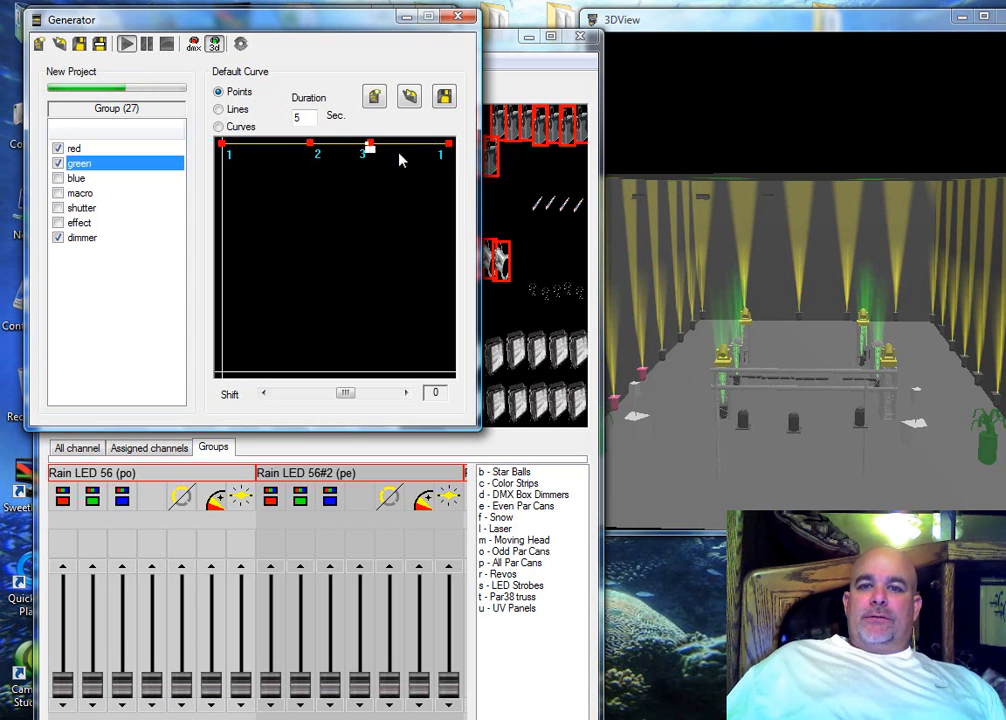
- Lower the green curve's third point to zero level just past midway through the duration and enable the blue channel
left_click(369, 143)
left_click_drag(369, 146, 355, 410)
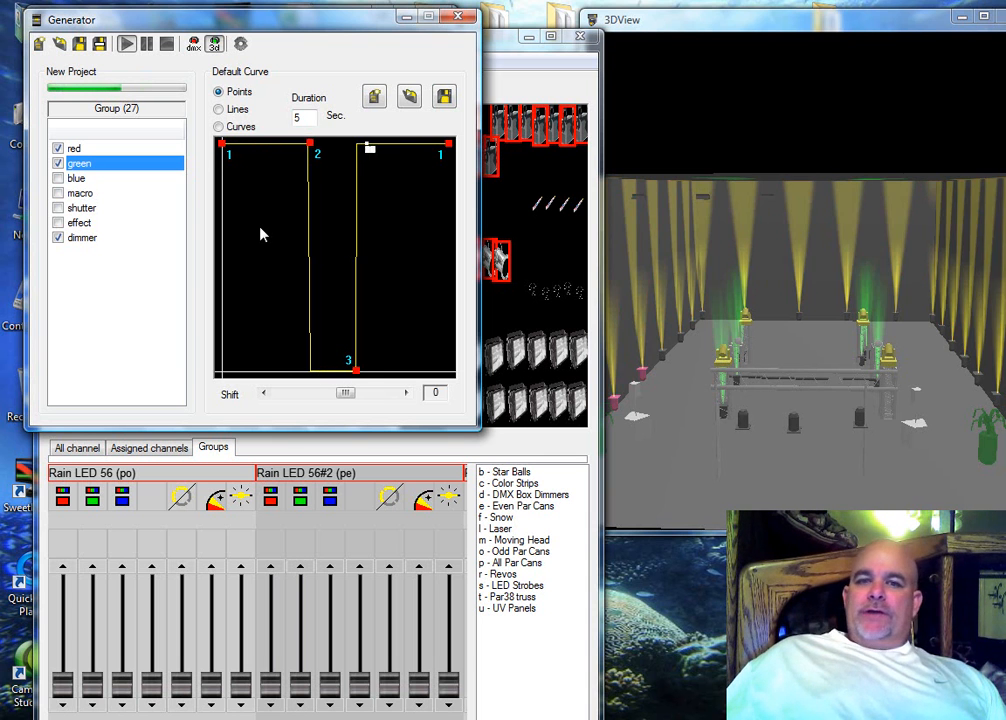
left_click(80, 179)
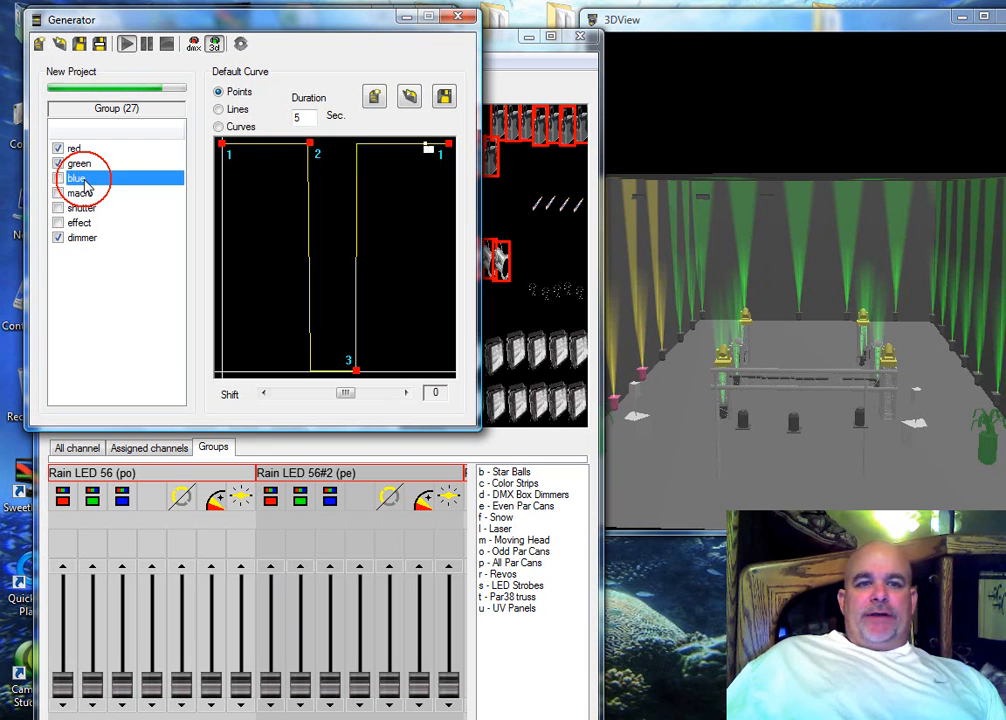
left_click(58, 178)
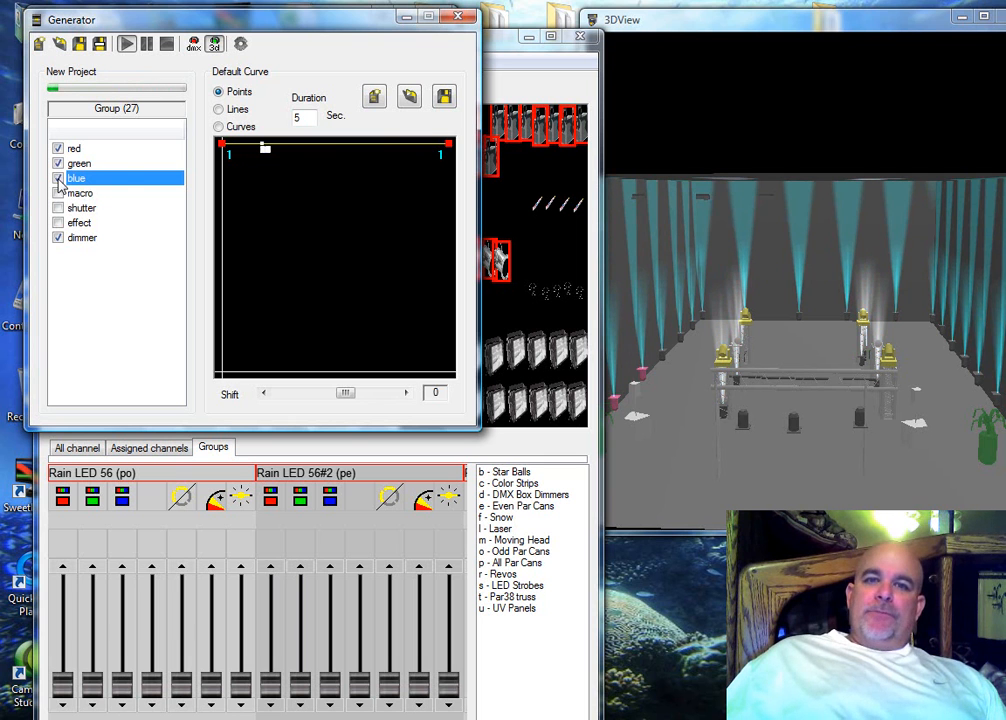
- Stop the playback and save the Generator project as "room spin 2"
left_click(166, 44)
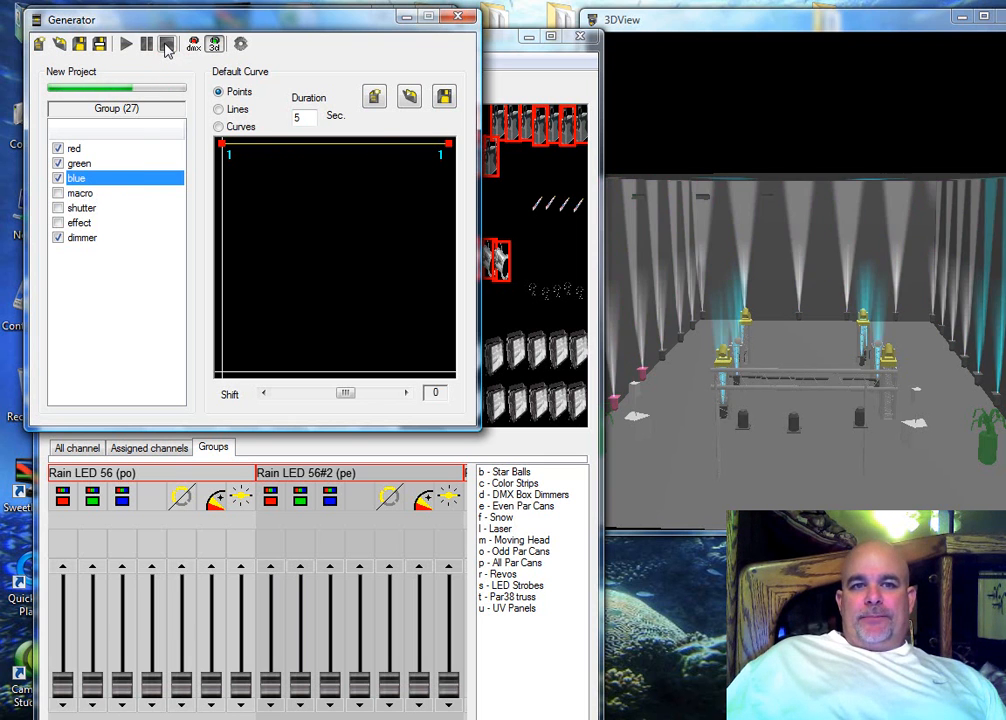
left_click(99, 45)
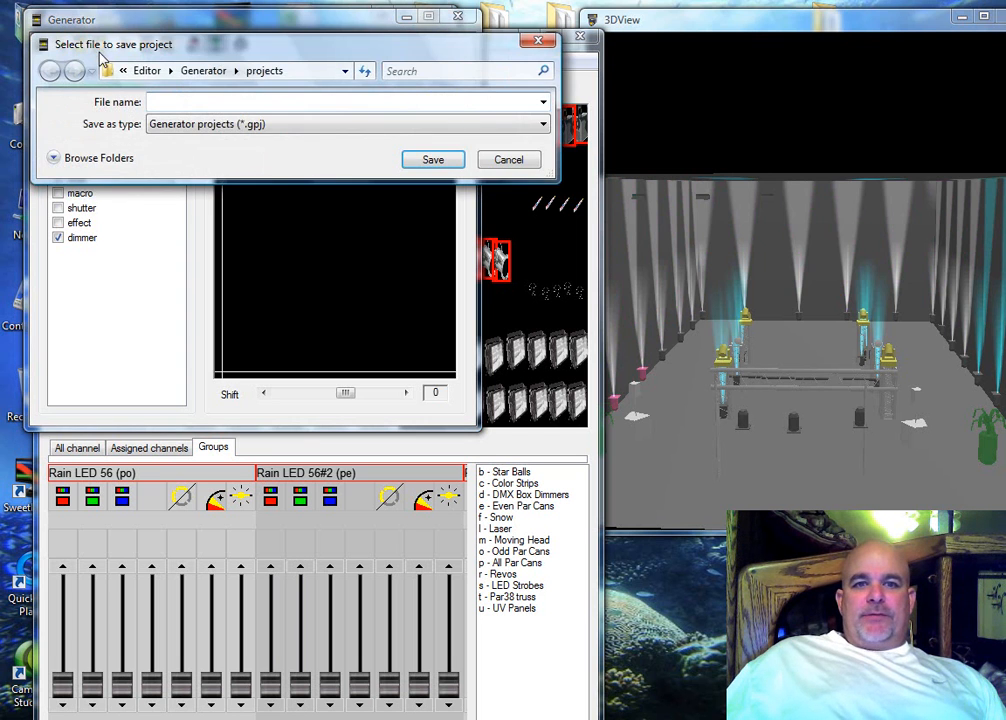
type("room s")
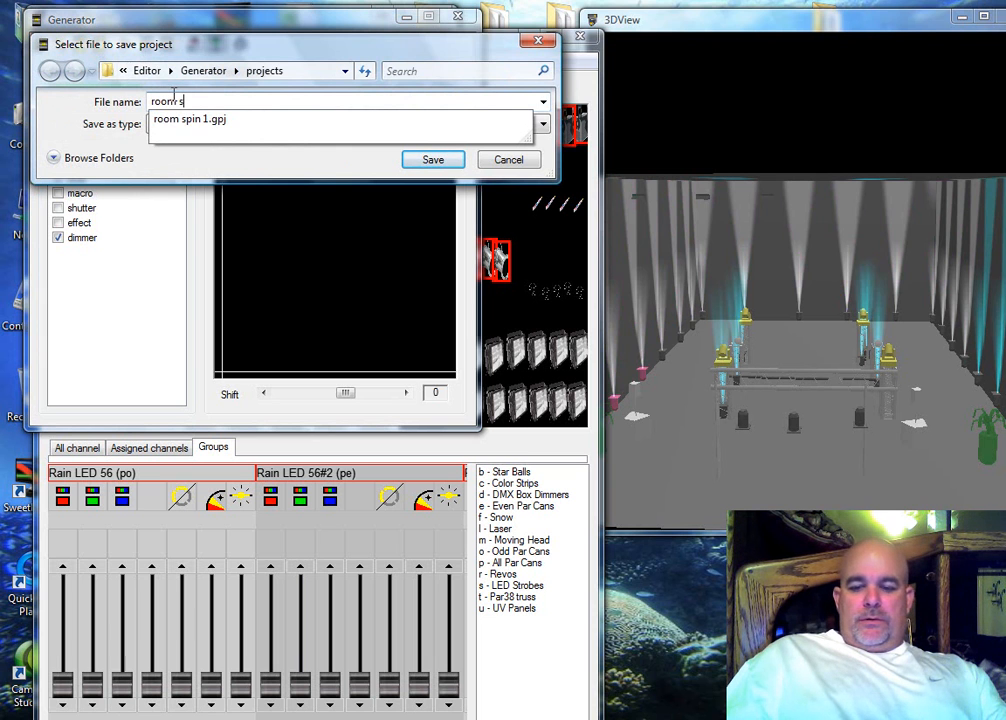
type("pin 2")
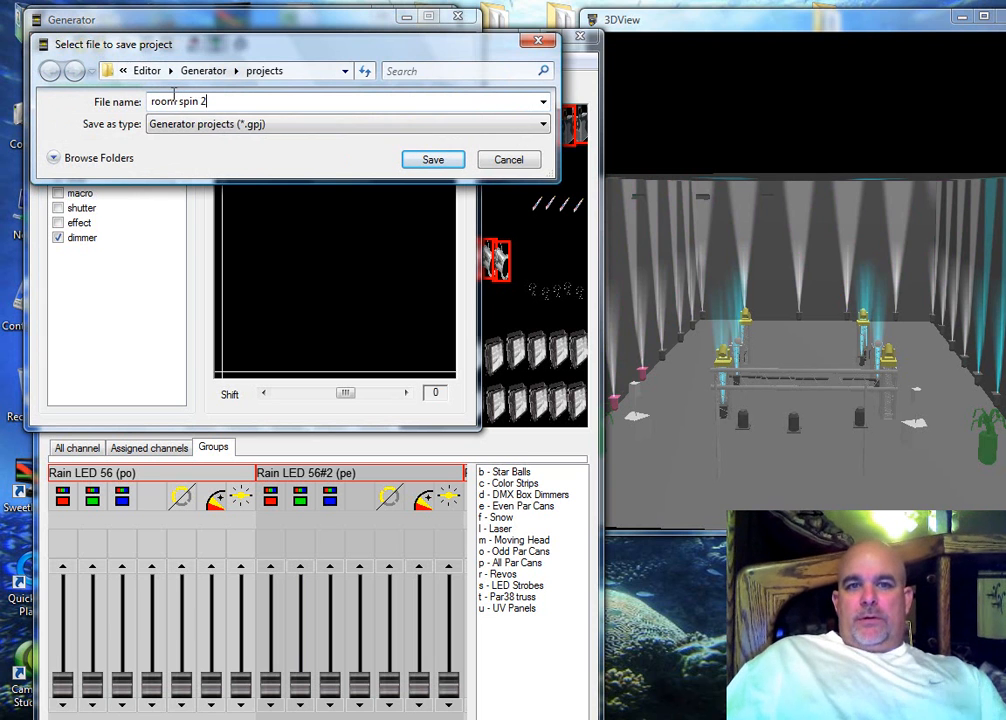
left_click(430, 166)
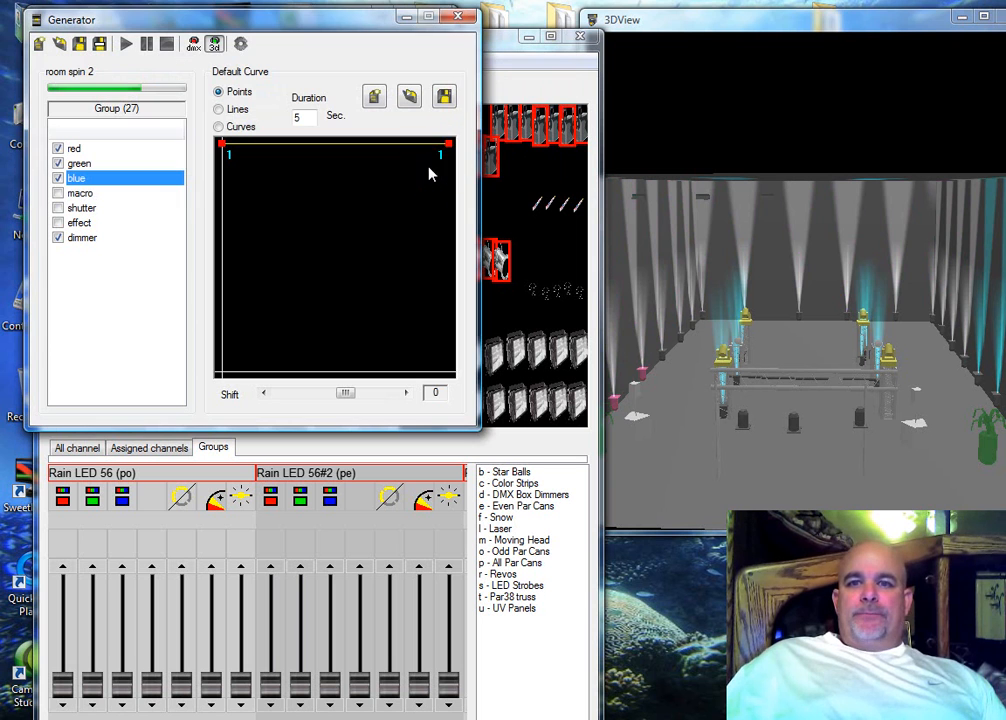
- Close the Generator and Editor, reopen the Editor, and start a new Generator project for the All Par Cans group
left_click(462, 17)
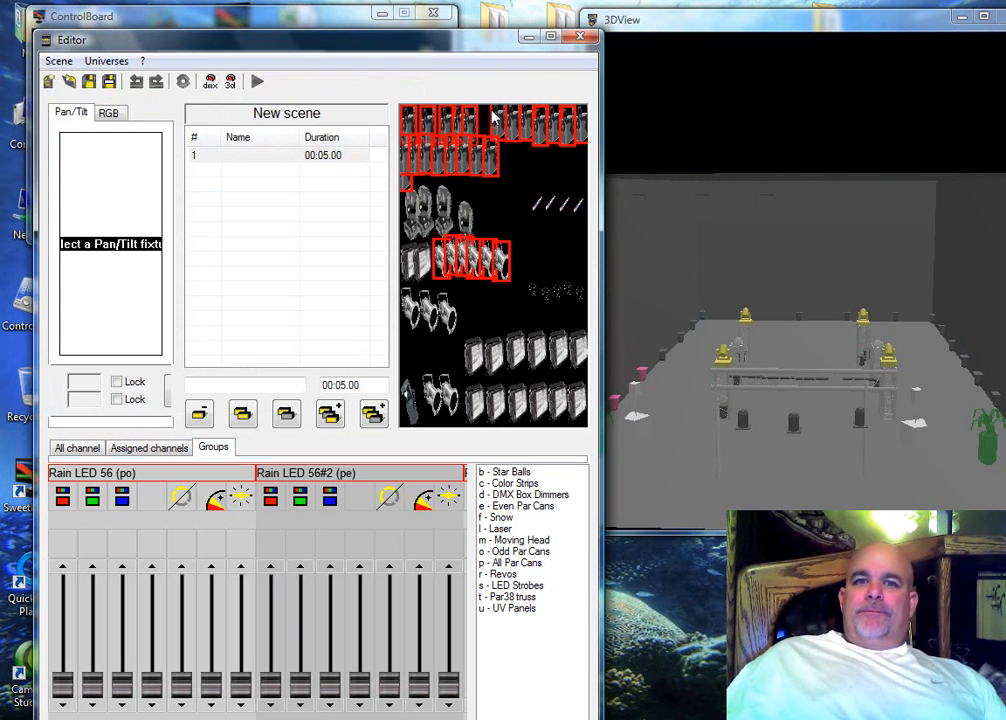
left_click(582, 37)
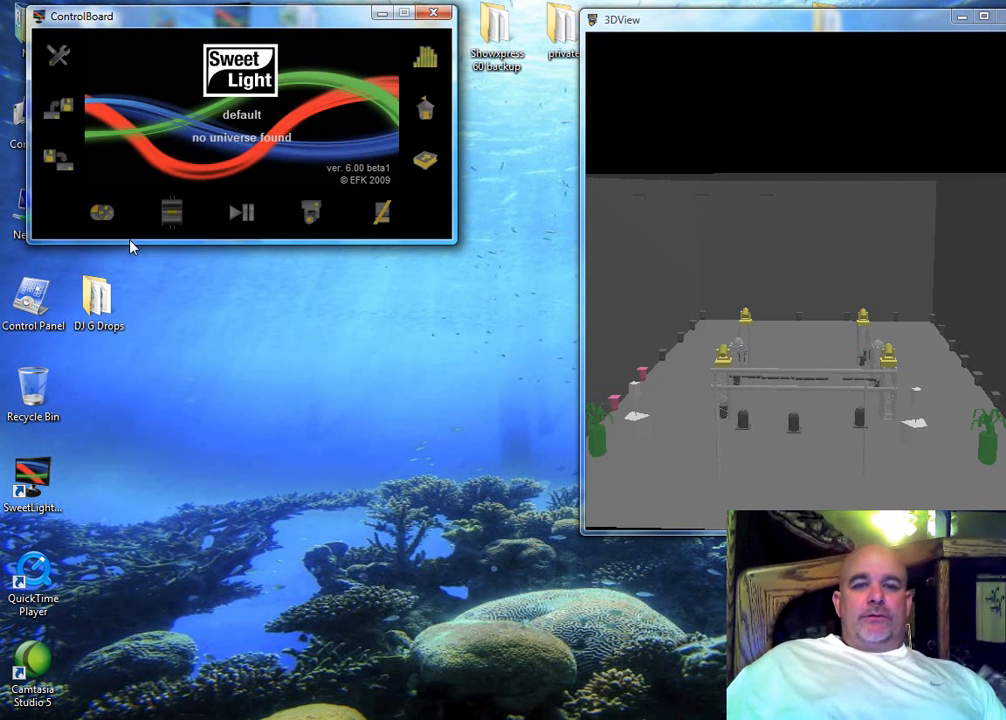
left_click(172, 222)
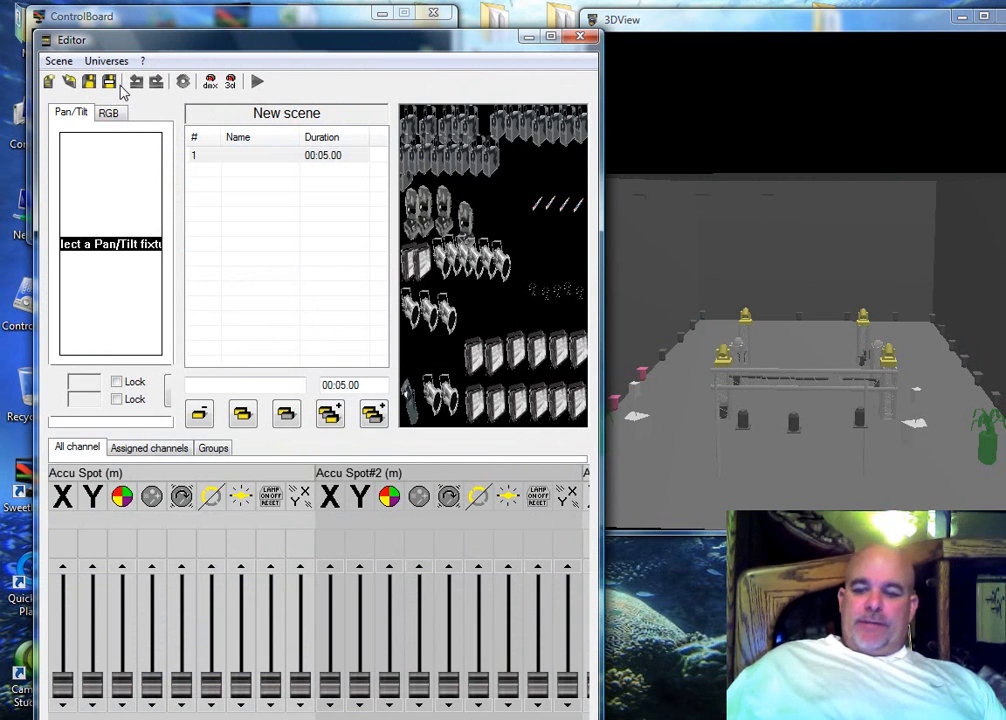
key("p")
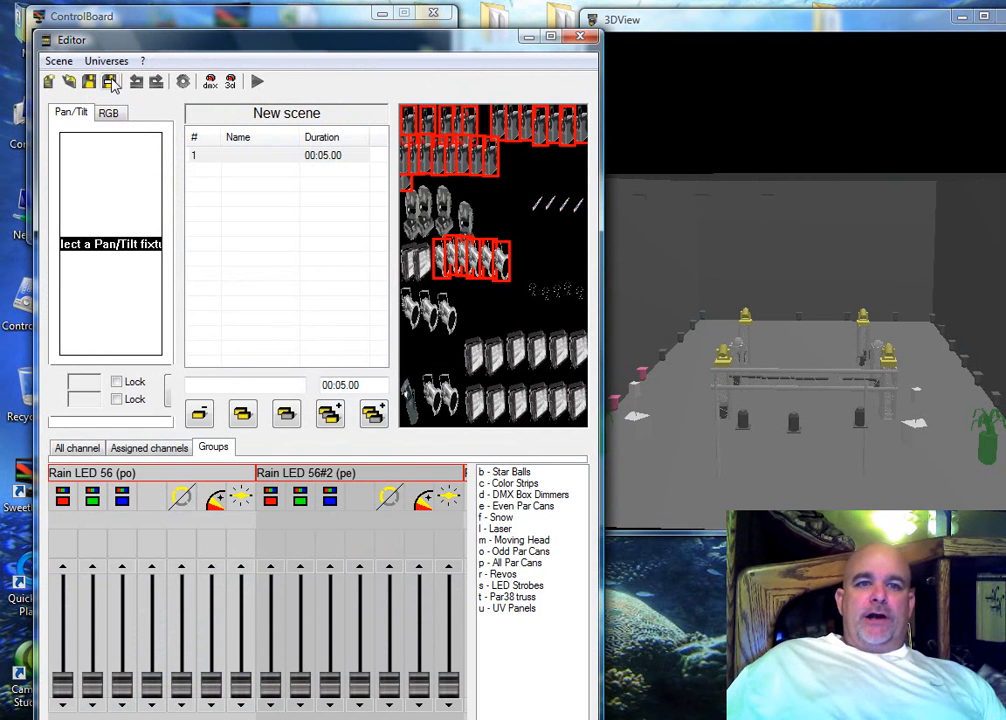
left_click(184, 82)
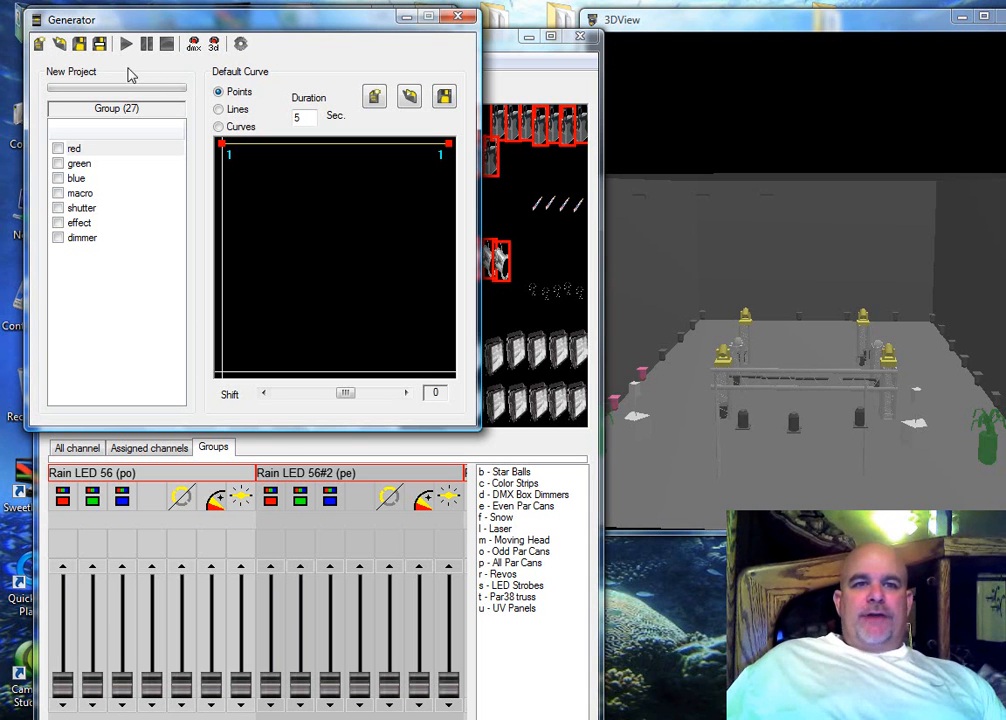
- Open the saved "room spin 2.gpj" project and play it in the 3D view
left_click(61, 45)
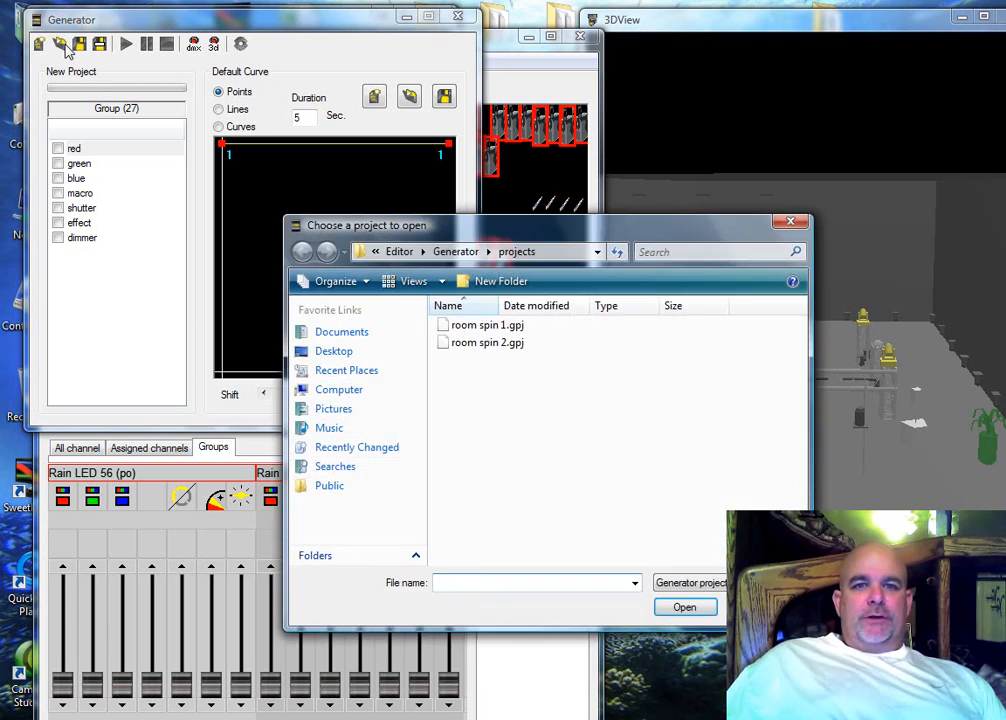
left_click(484, 347)
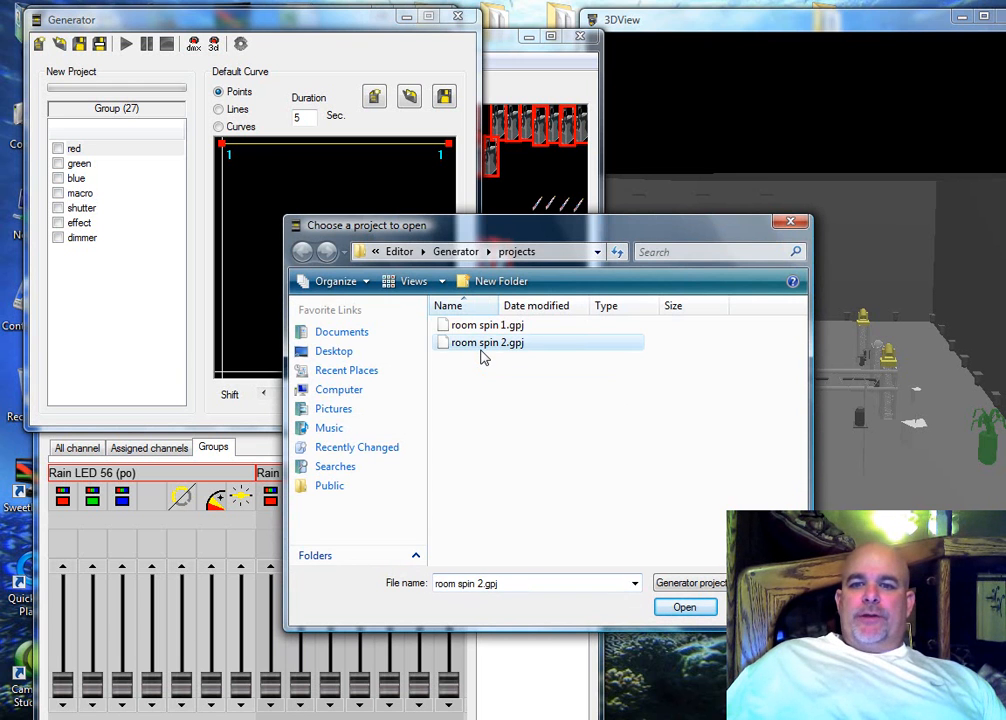
double_click(481, 345)
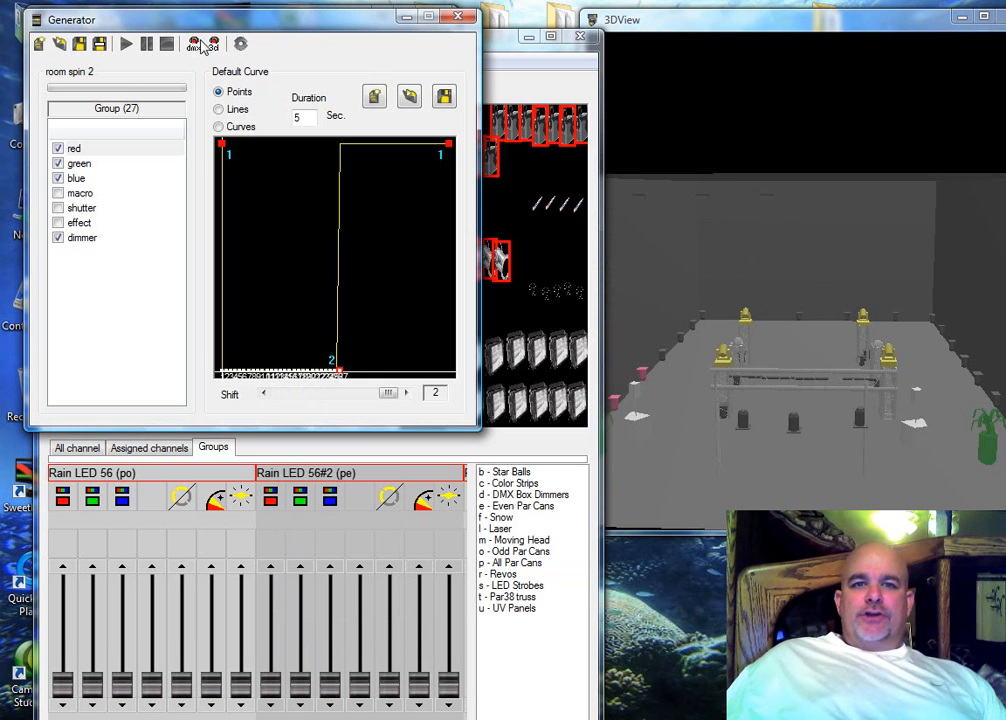
left_click(127, 45)
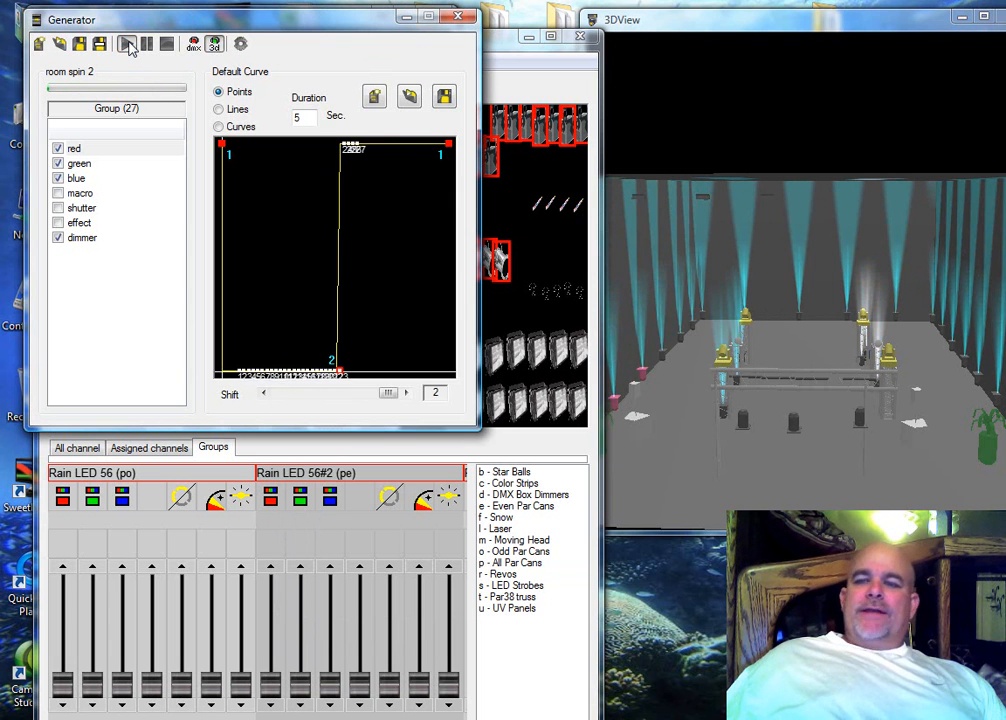
- Shorten the curve duration during playback, first to 2 seconds and finally to 1 second
left_click(304, 116)
left_click_drag(304, 116, 290, 116)
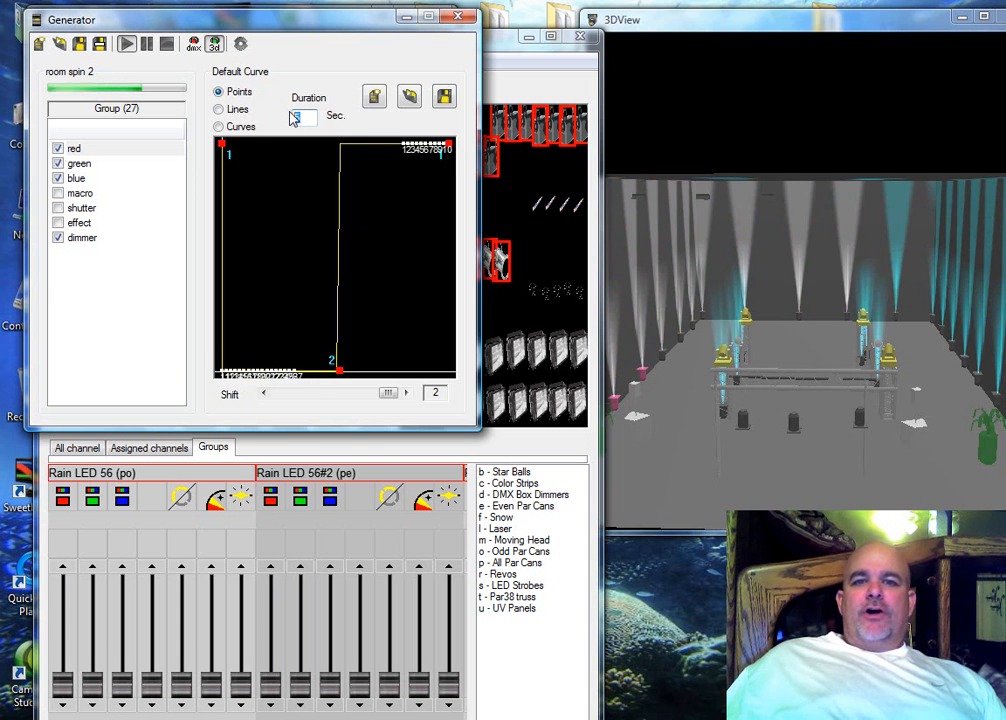
type("2")
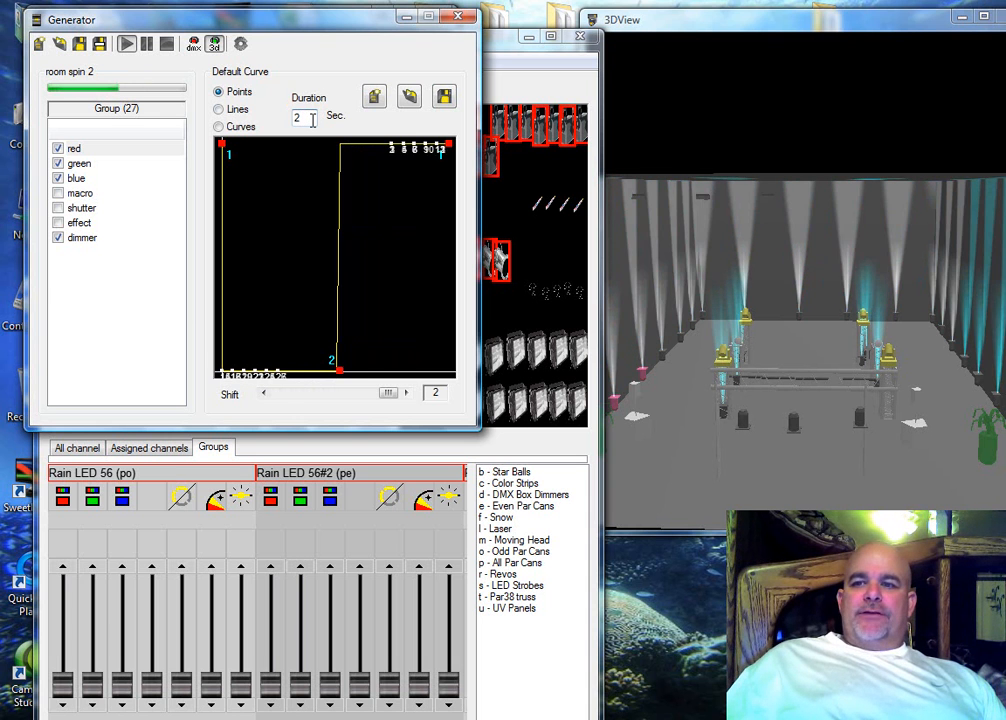
double_click(296, 116)
type("1")
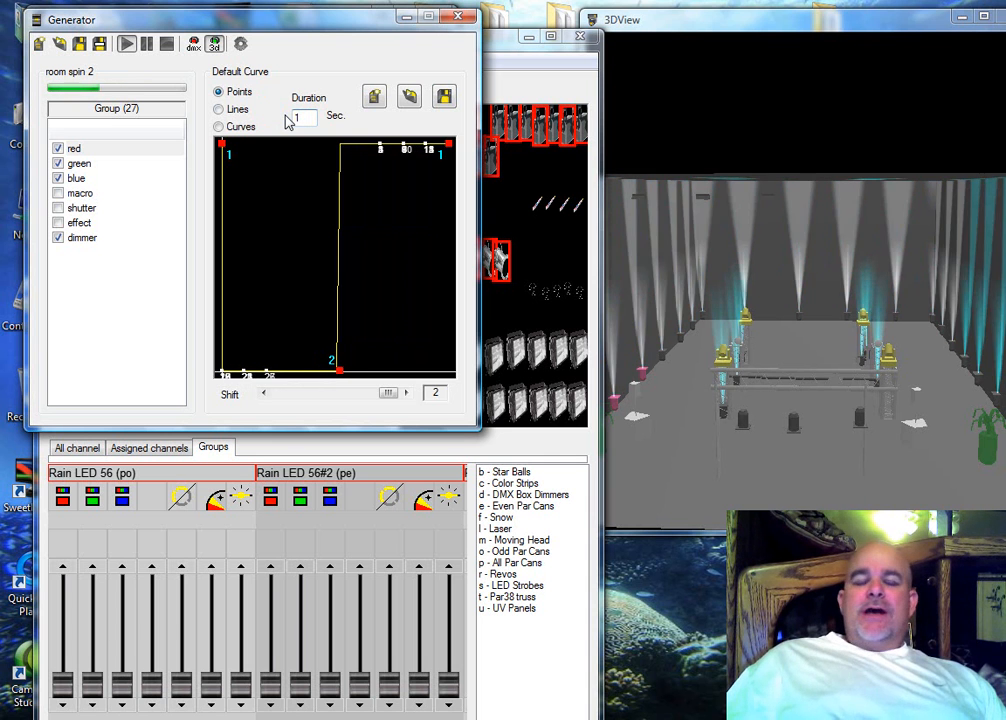
- Try enabling the shutter channel during playback and disable it again
left_click(57, 210)
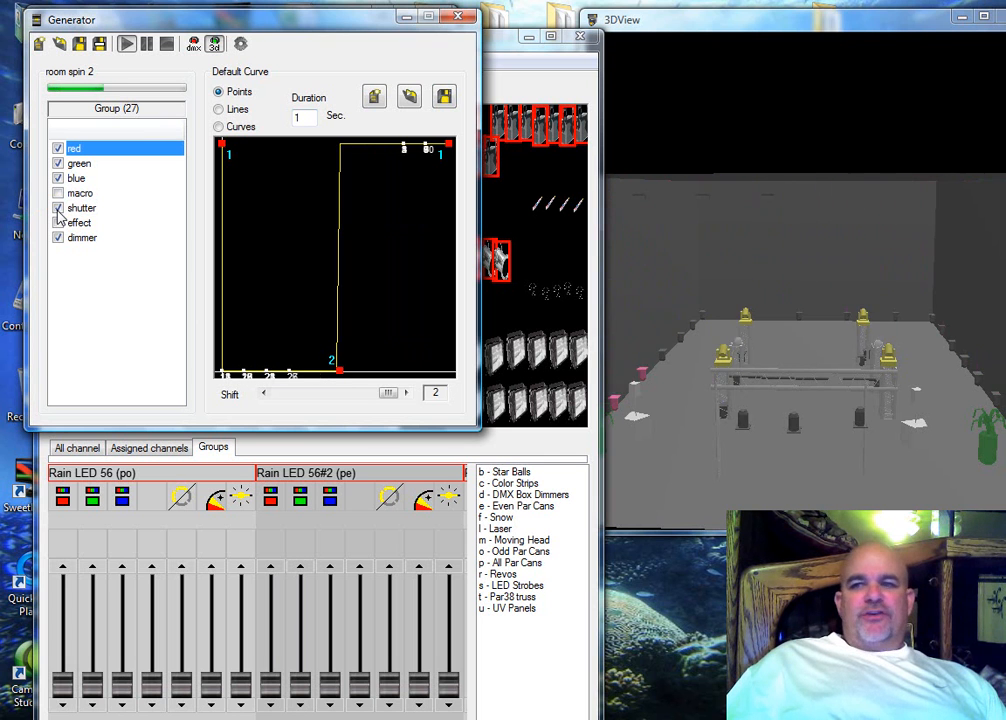
left_click(58, 208)
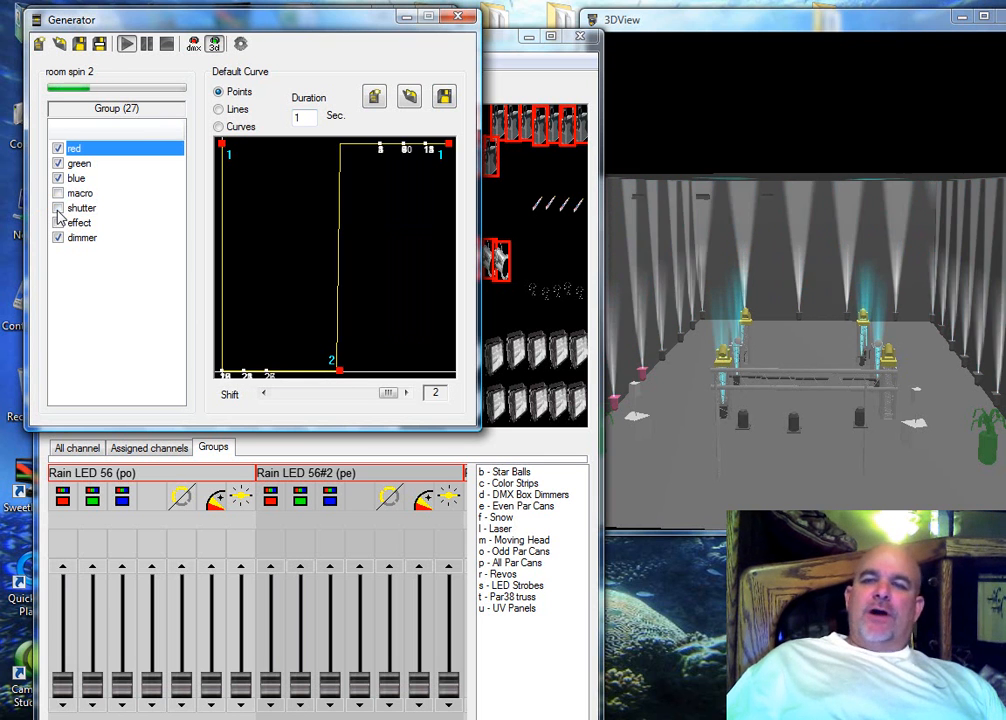